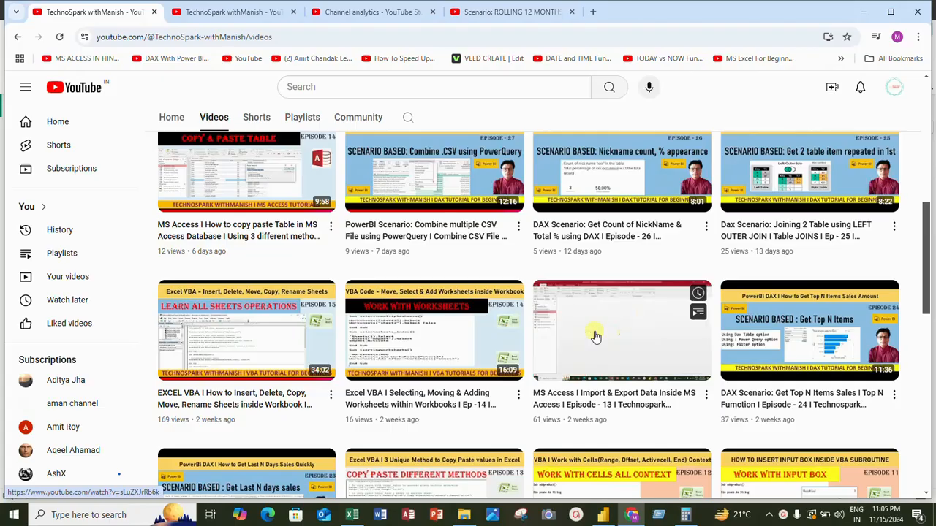
Step: Browse the YouTube channel's created playlists and its latest uploaded videos
scroll(596, 336, "up", 6)
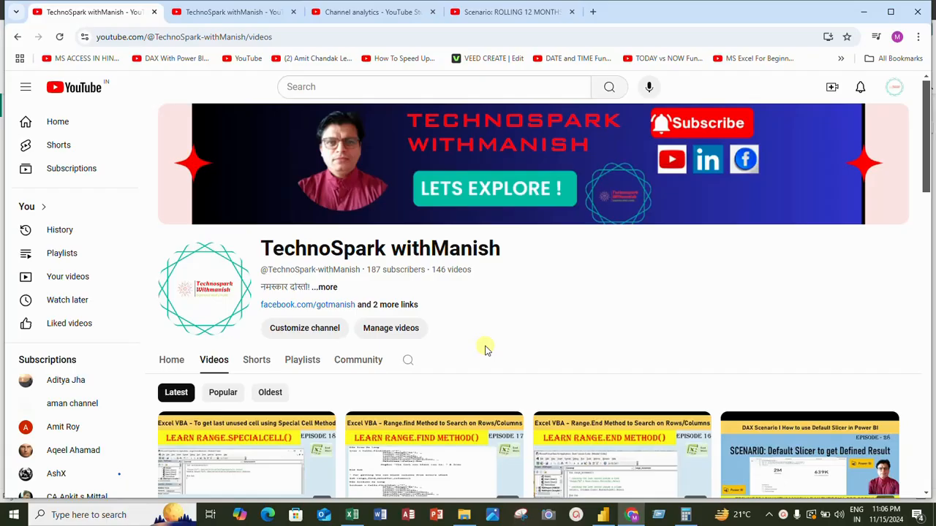
scroll(550, 349, "down", 1)
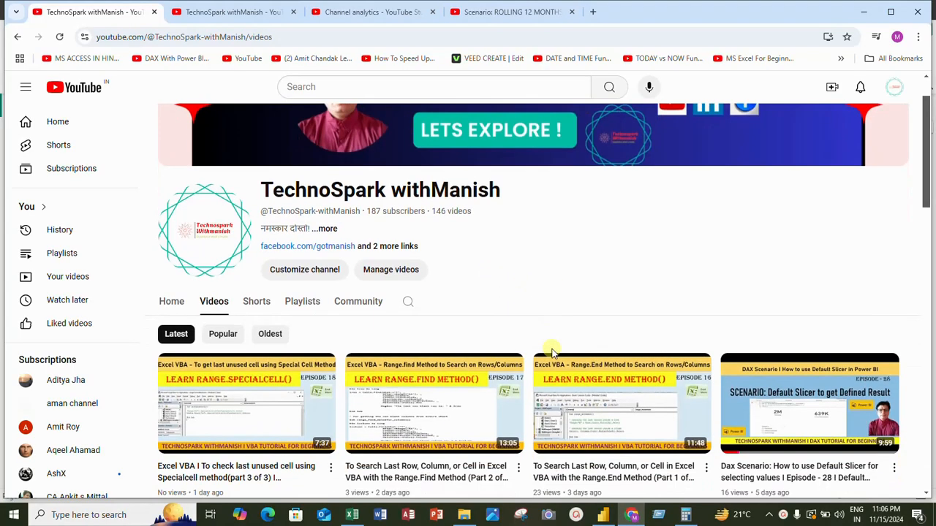
left_click(321, 304)
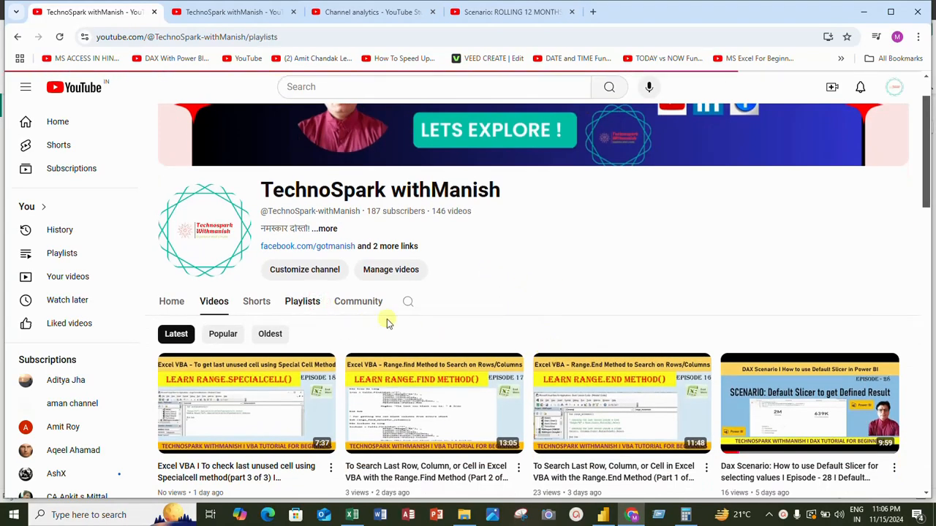
scroll(569, 350, "down", 2)
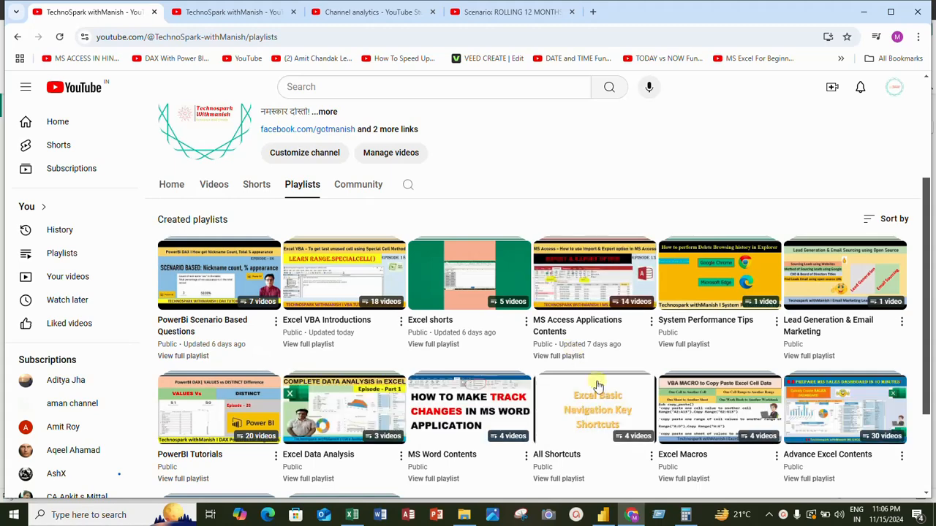
scroll(601, 386, "down", 2)
scroll(601, 386, "up", 2)
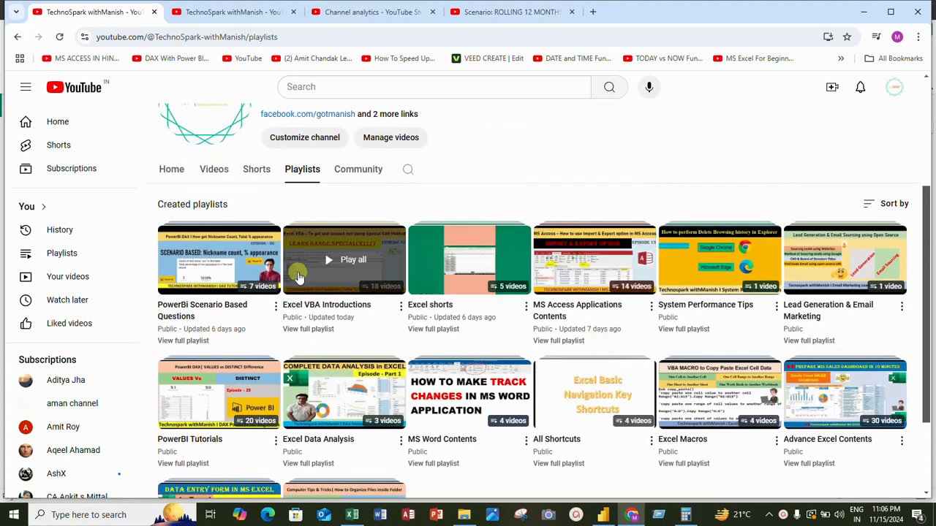
scroll(296, 271, "up", 3)
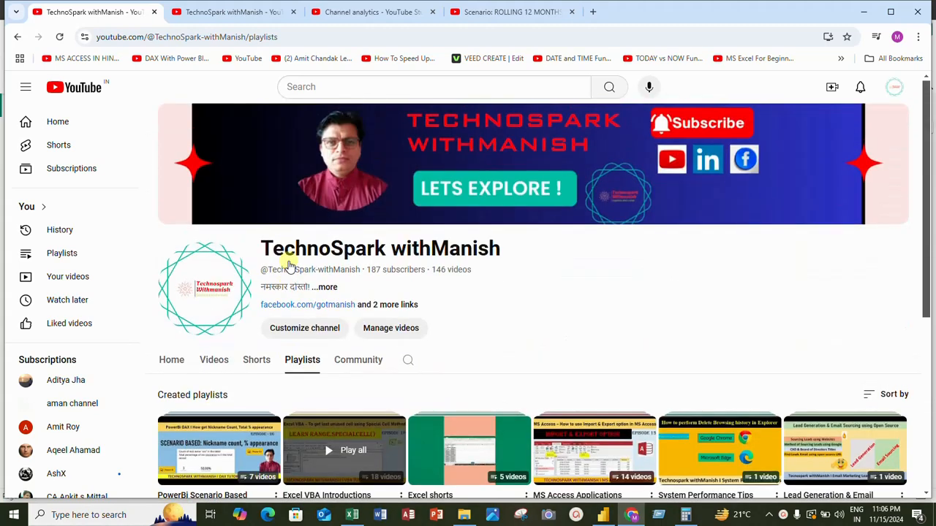
left_click(225, 369)
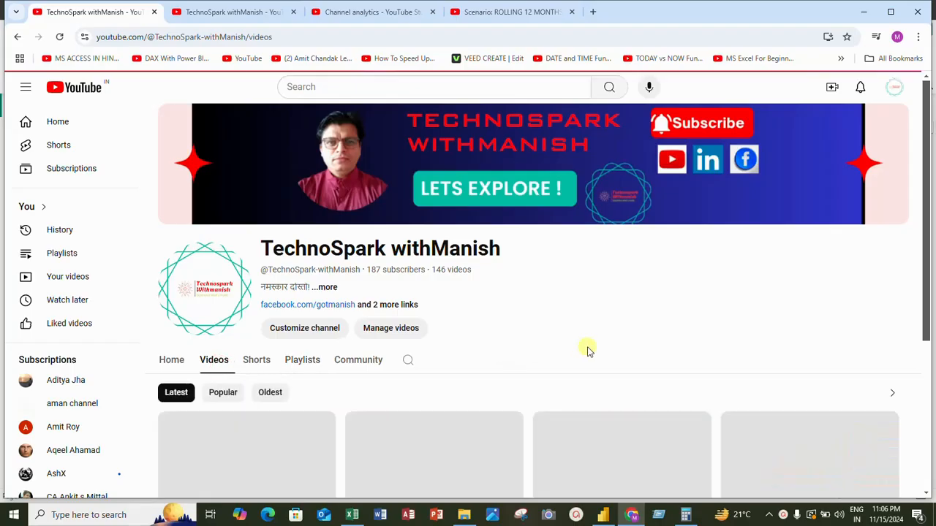
scroll(604, 351, "down", 3)
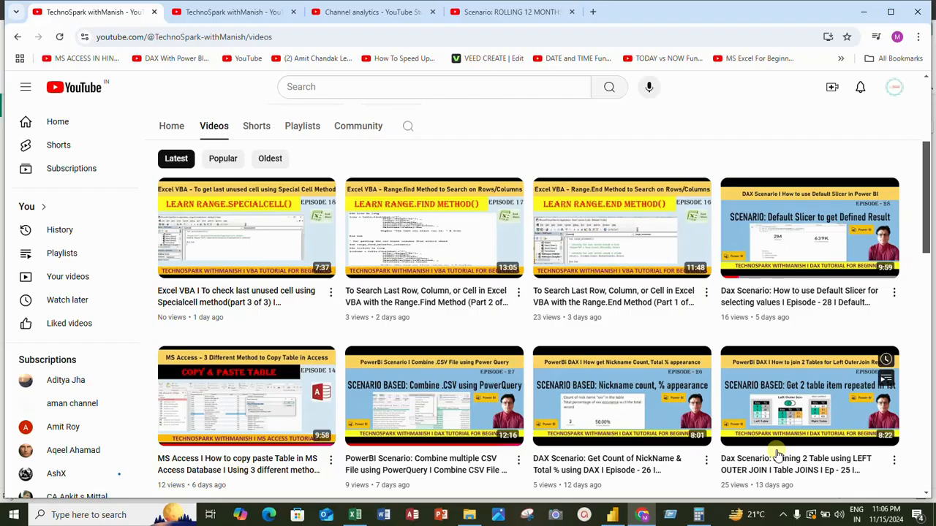
scroll(757, 391, "up", 1)
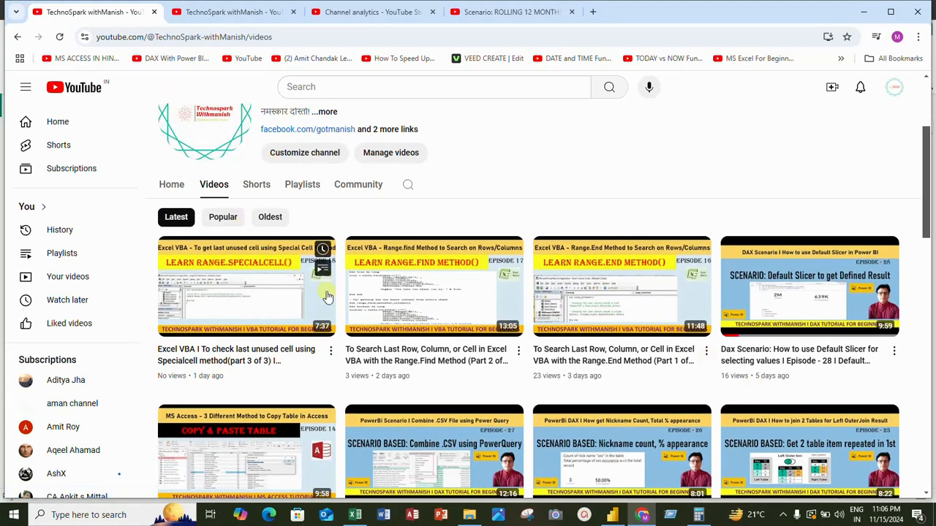
Step: Switch to Power BI Desktop and change the episode number in the DAX Scenario text box to 29
left_click(612, 515)
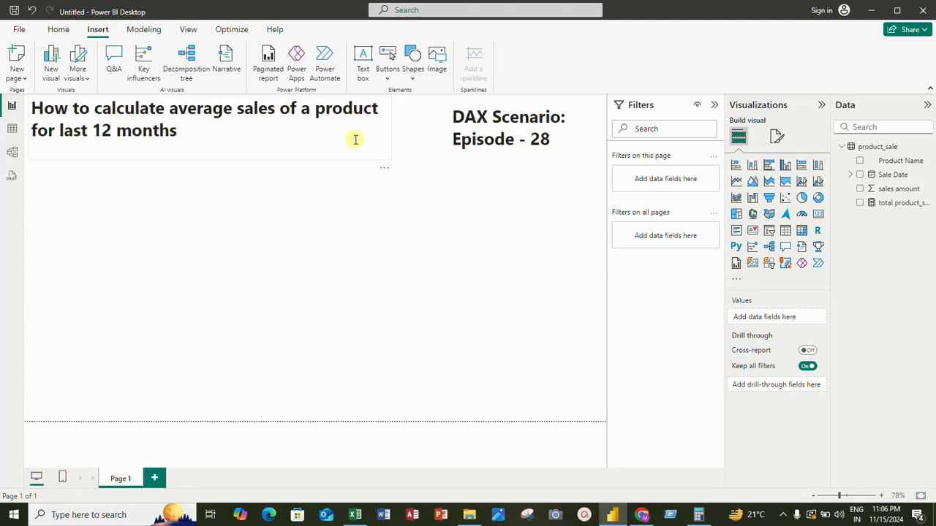
left_click(556, 141)
key("BackSpace")
type("9")
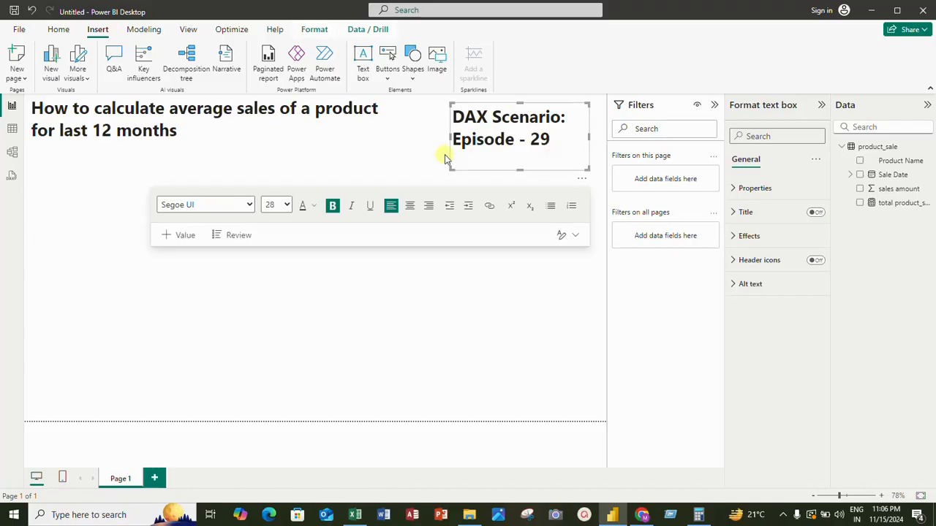
left_click(381, 149)
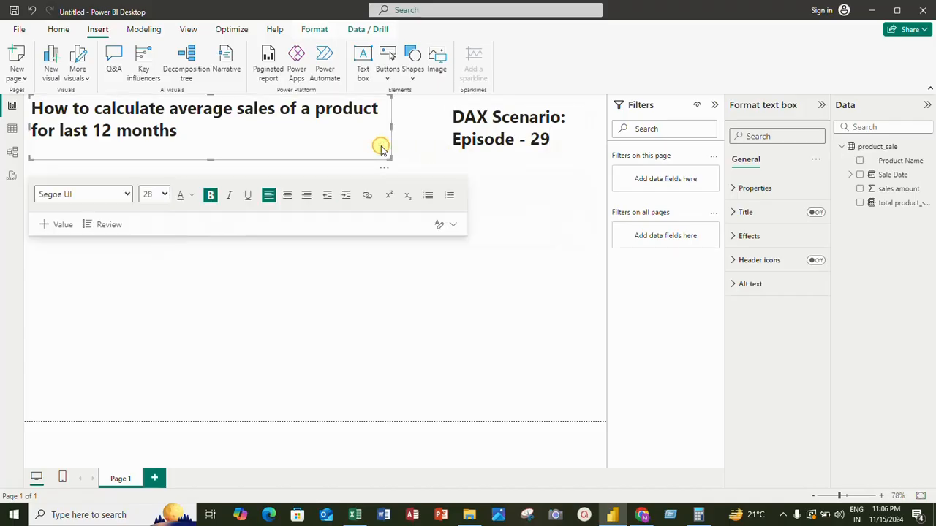
left_click(494, 308)
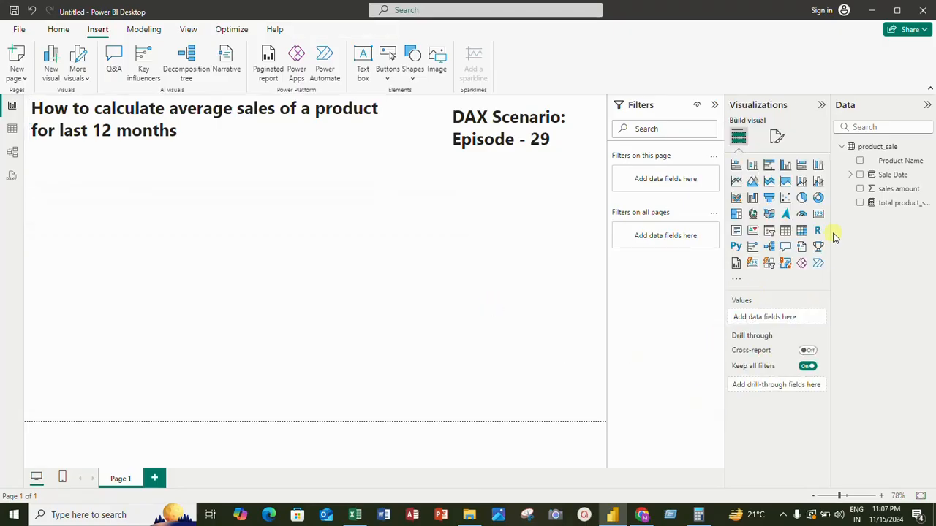
Step: Show the product_sale data in Table view and review its product names, sale dates and sales amounts
left_click(874, 146)
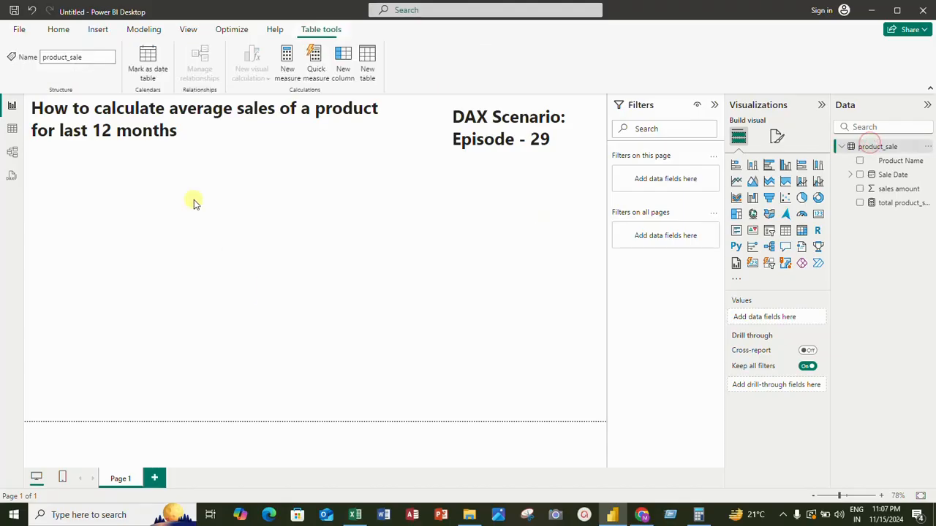
left_click(11, 128)
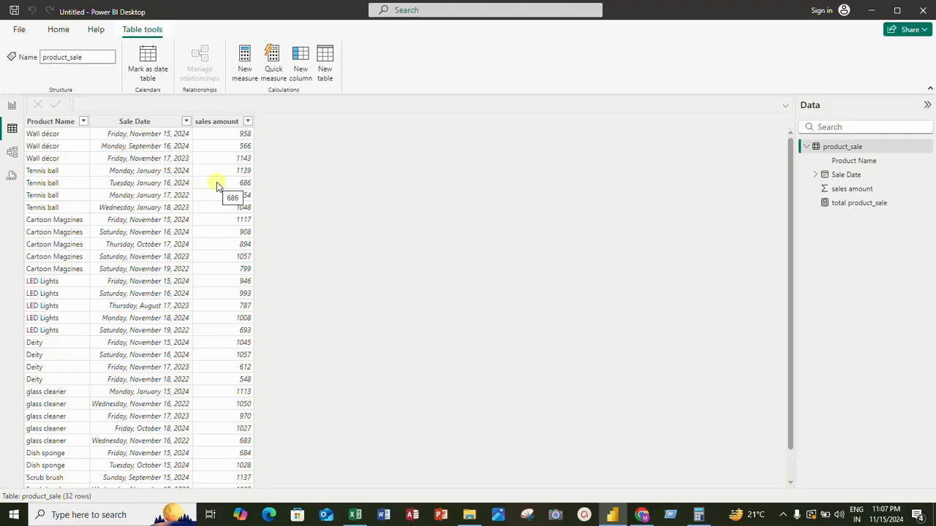
scroll(69, 320, "down", 2)
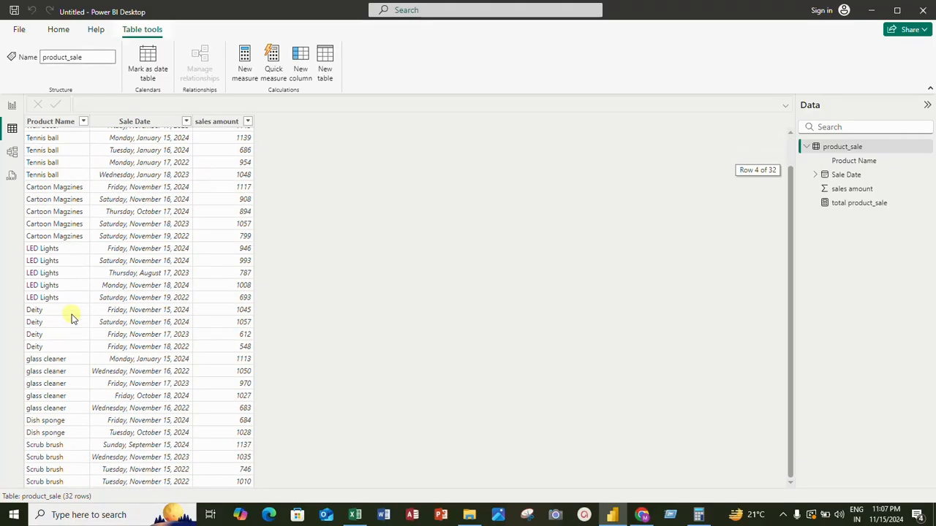
scroll(69, 319, "up", 2)
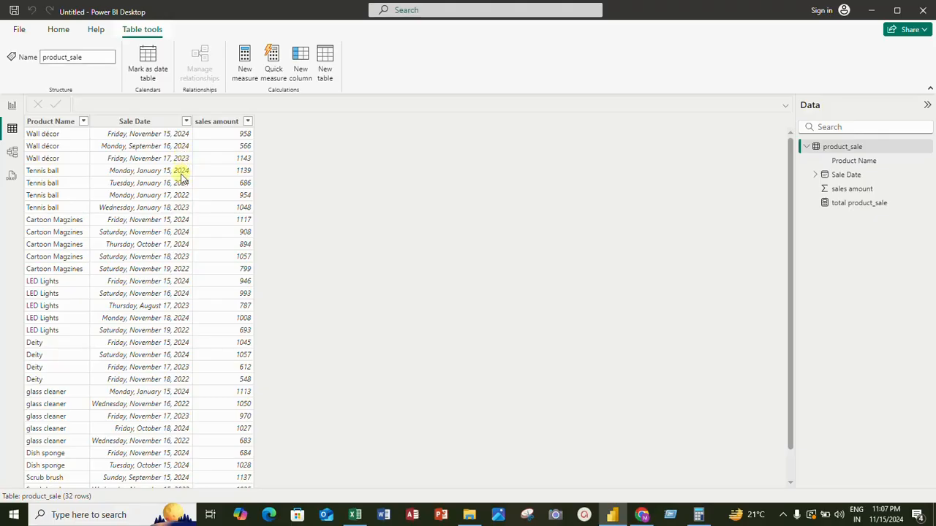
left_click(172, 136)
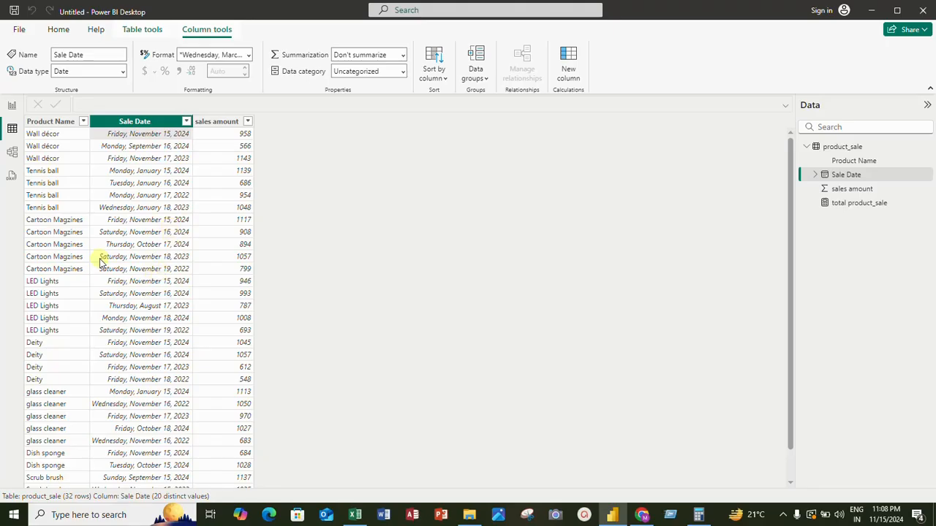
left_click(150, 220)
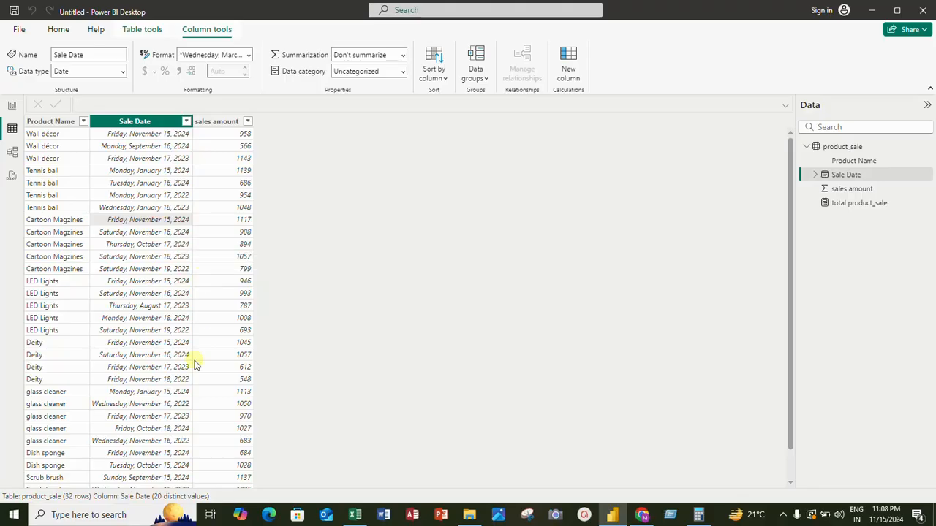
scroll(181, 374, "down", 1)
scroll(181, 374, "up", 1)
scroll(182, 375, "up", 1)
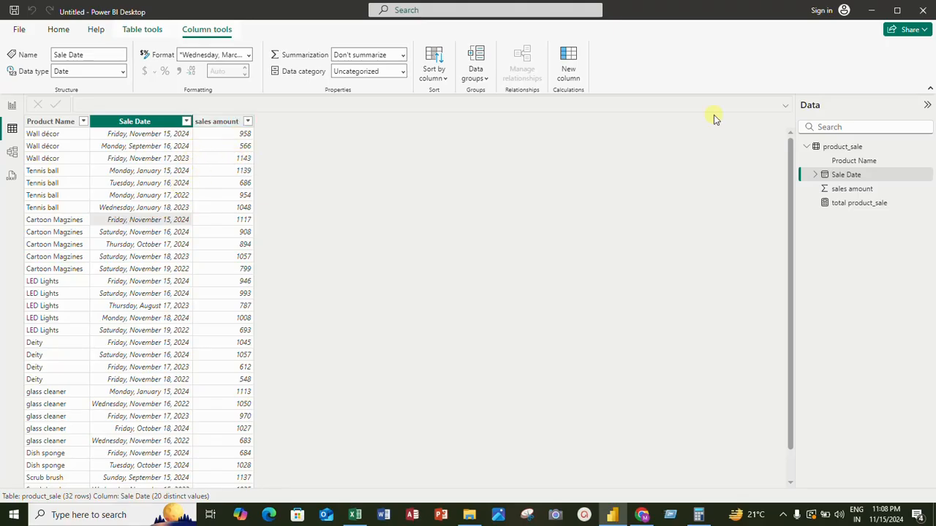
Step: Create a new measure in the product_sale table and name it Totalsales_byprodyct
right_click(835, 148)
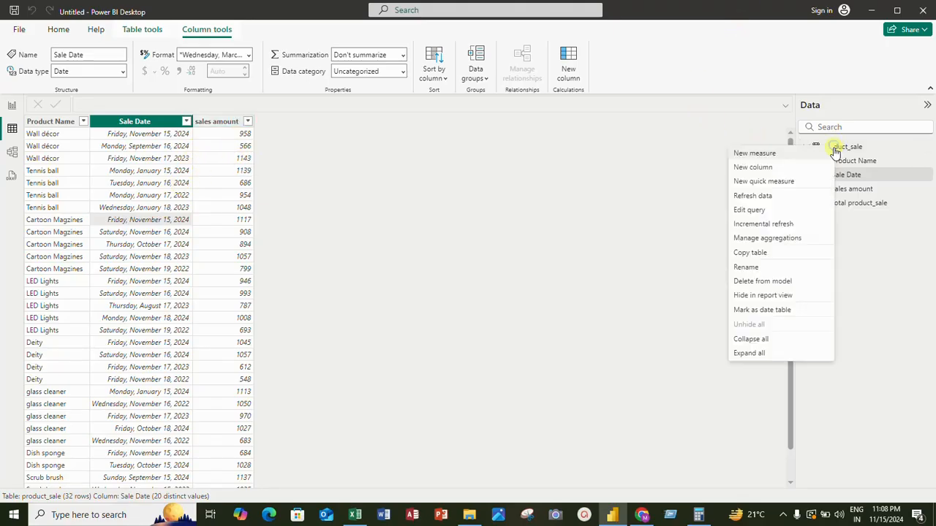
left_click(768, 154)
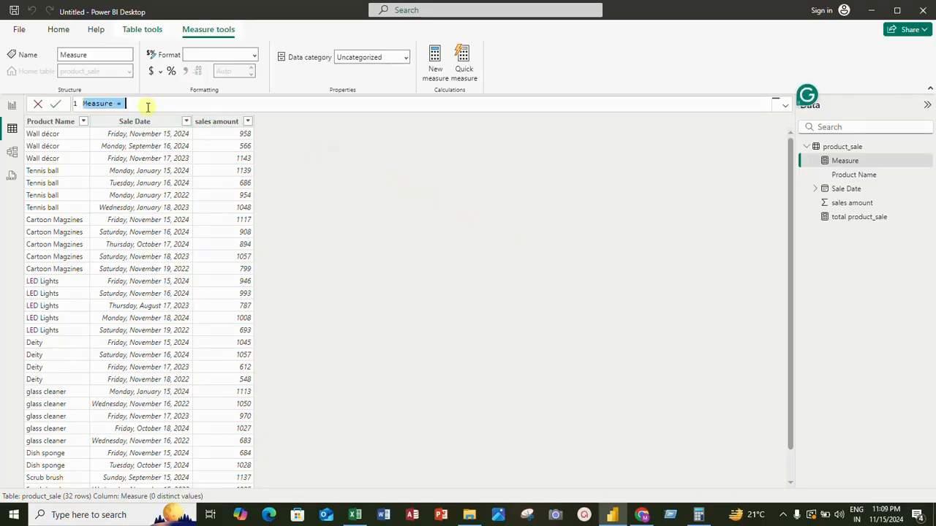
scroll(147, 107, "up", 3)
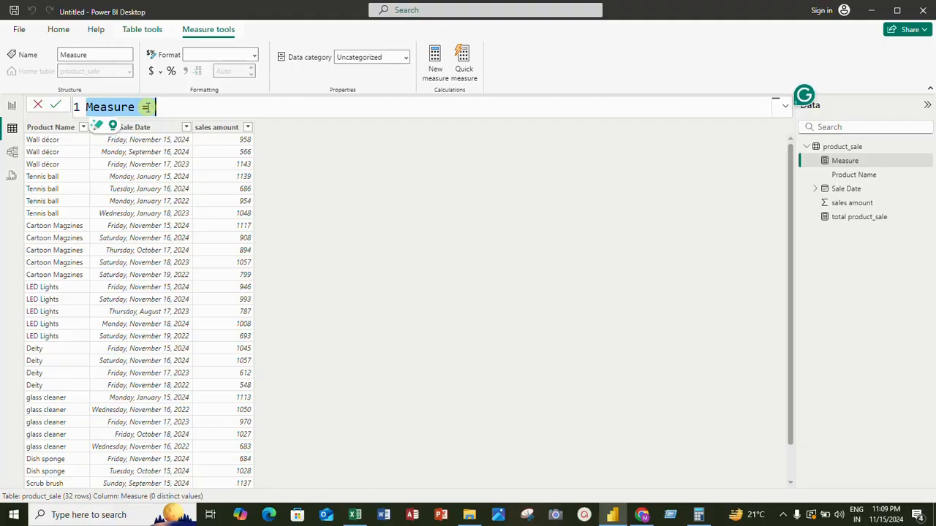
type("Tota")
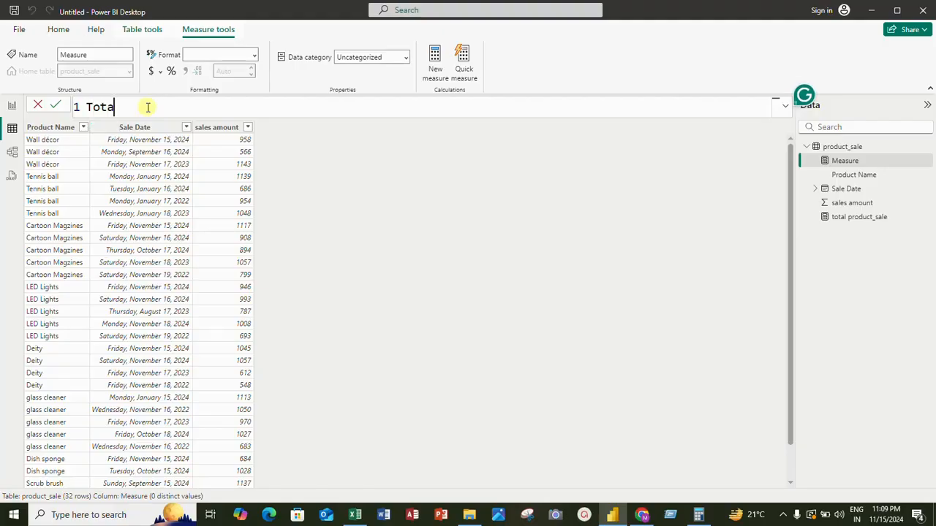
type("l")
type("produ")
type("ctsa")
key("BackSpace")
key("BackSpace")
key("BackSpace")
key("BackSpace")
key("BackSpace")
key("BackSpace")
key("BackSpace")
key("BackSpace")
key("BackSpace")
type("sale_byprodycr")
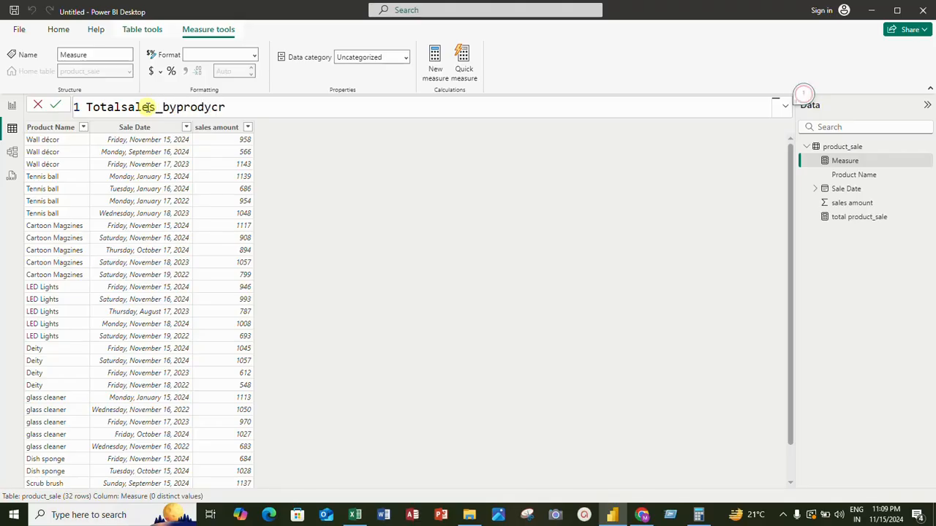
key("BackSpace")
type("t = ")
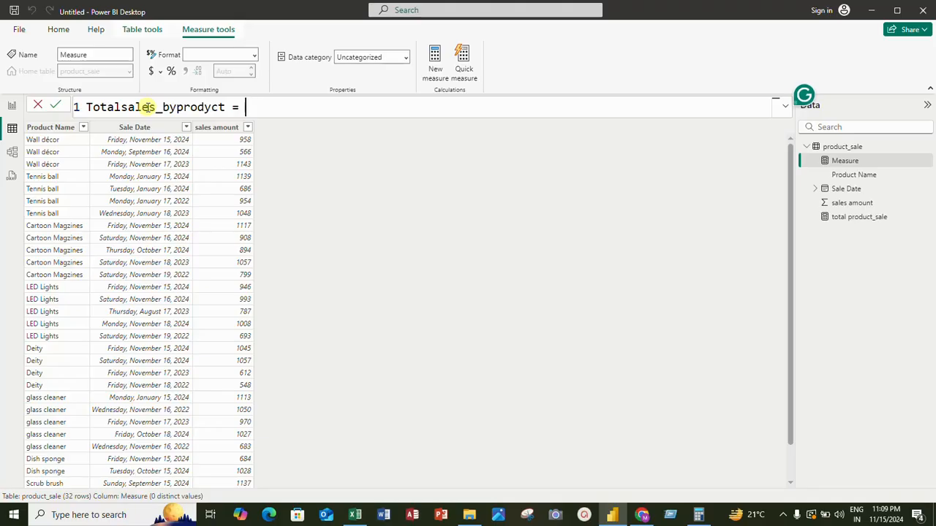
Step: Define the new measure as sum(product_sale[sales amount]) and commit the formula
type("sum(")
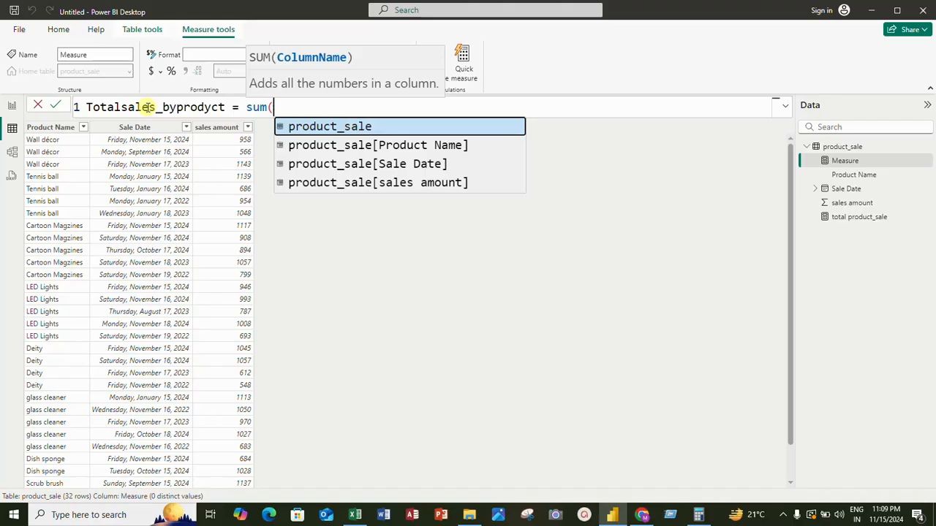
key("Down")
key("Down")
key("Down")
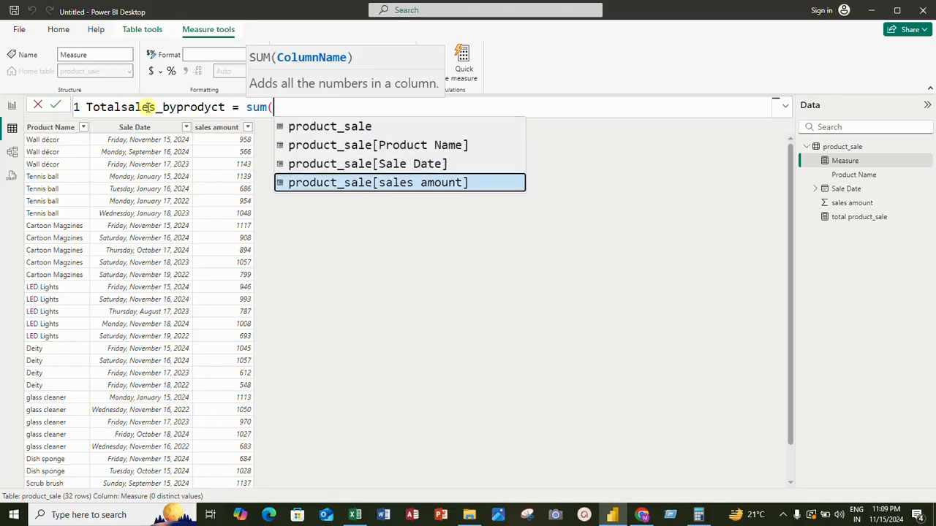
key("Tab")
type(")")
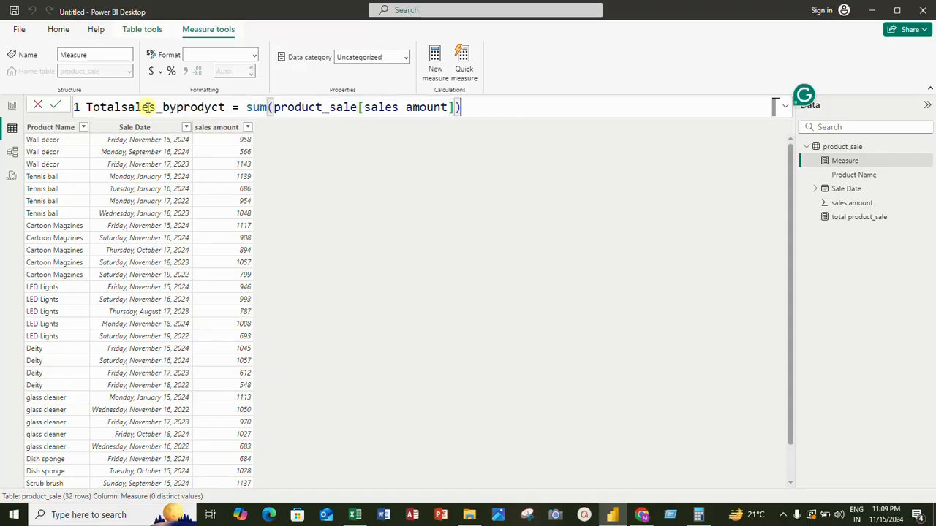
key("Return")
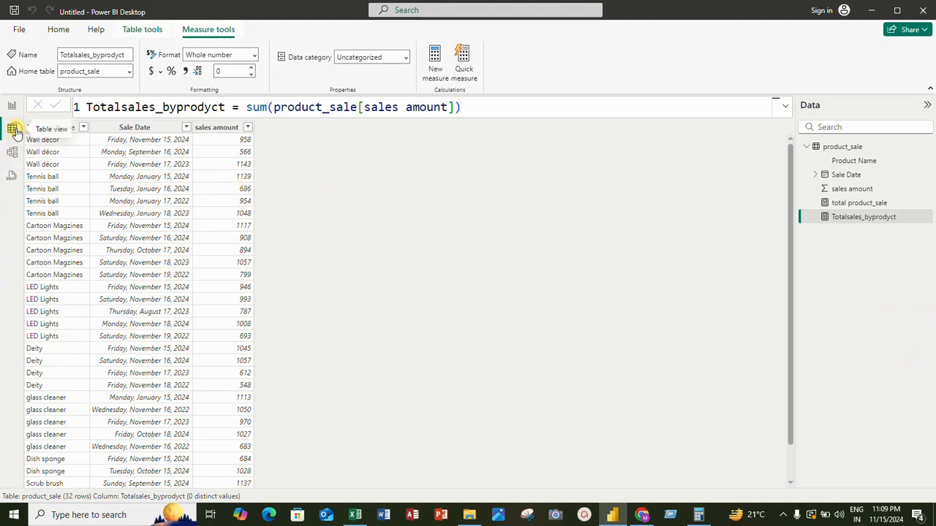
Step: Add a table visual below the title on the report page, make it narrower and taller, and fill it with Product Name and Totalsales_byprodyct
left_click(12, 106)
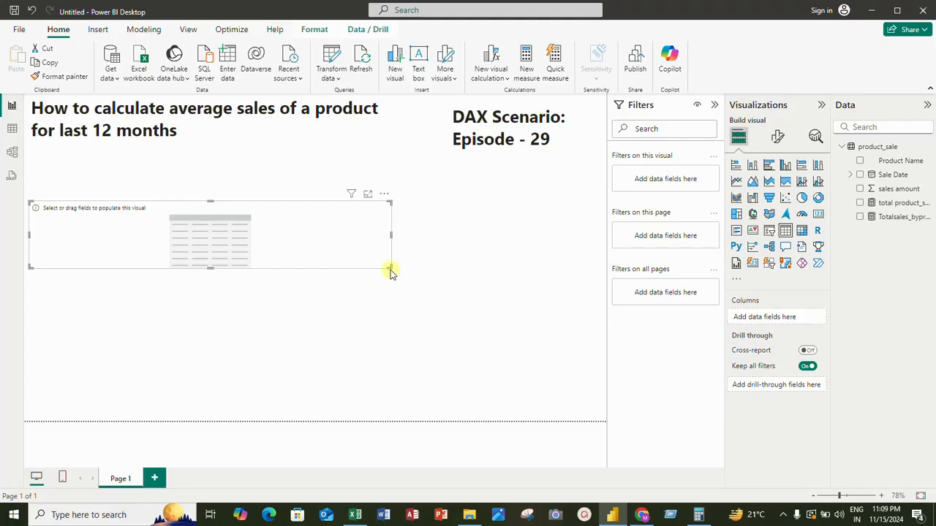
left_click_drag(390, 269, 231, 351)
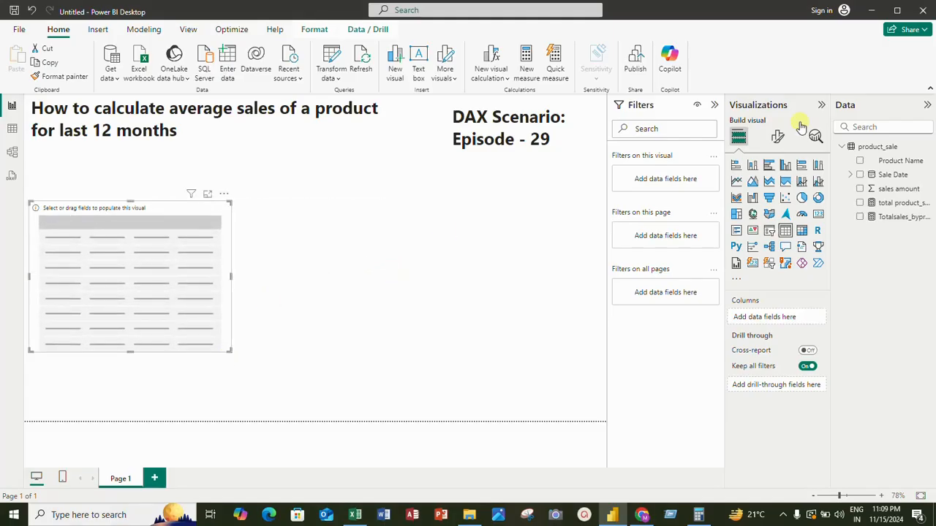
left_click(861, 161)
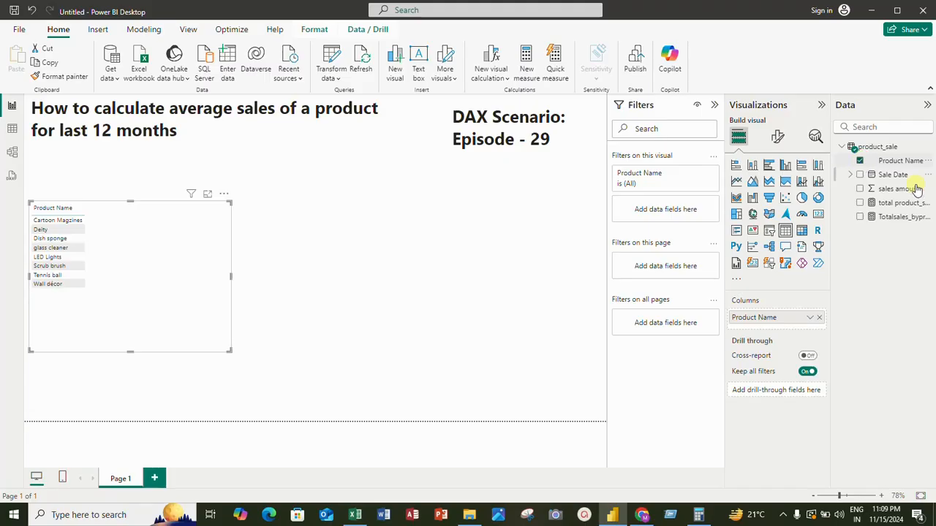
left_click(860, 217)
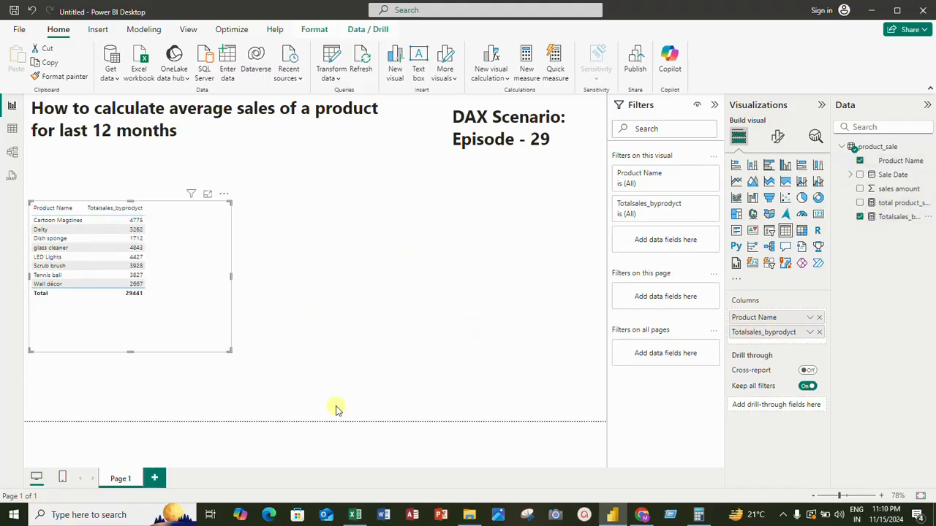
left_click(191, 225)
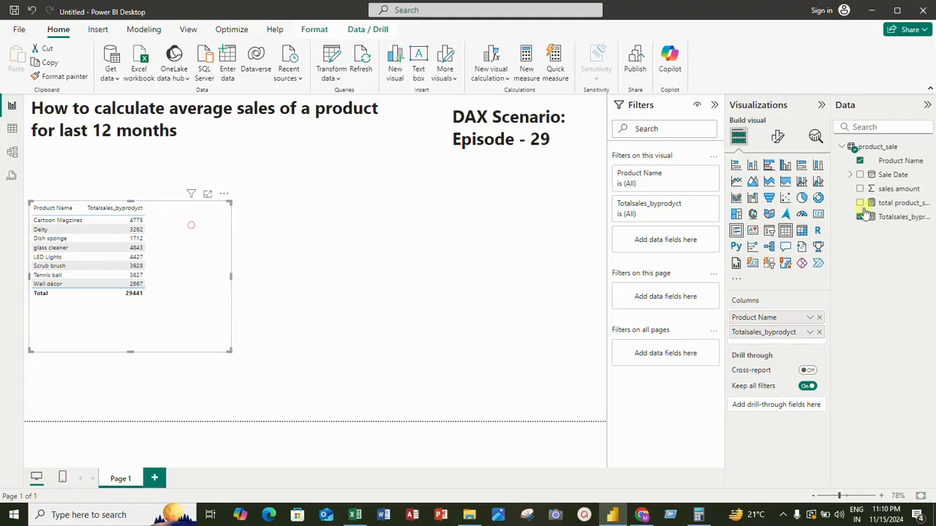
Step: Set the table visual's global font size to 16
left_click(777, 136)
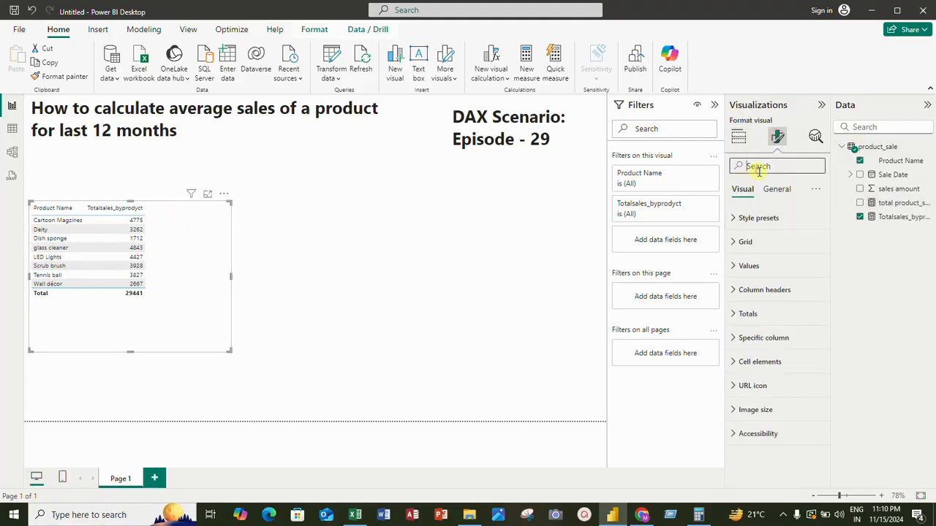
left_click(758, 168)
type("glo")
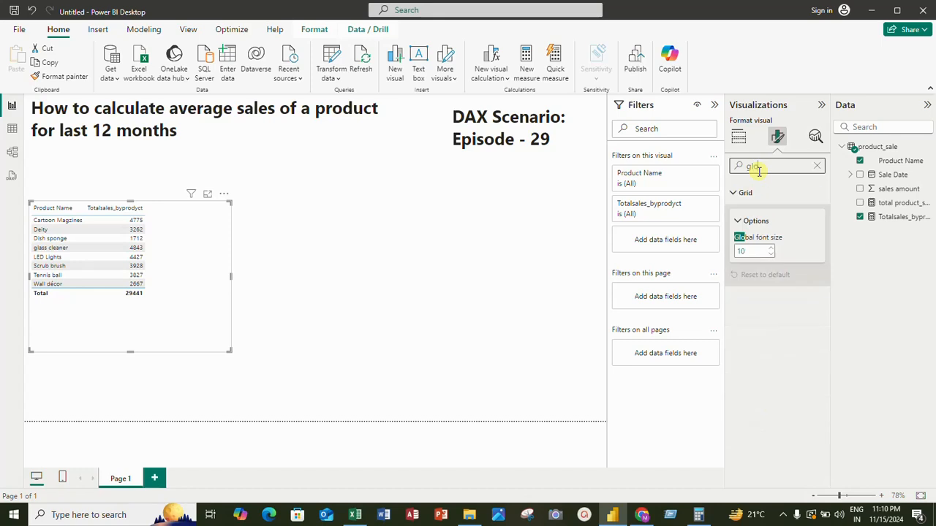
type("bal")
left_click(750, 250)
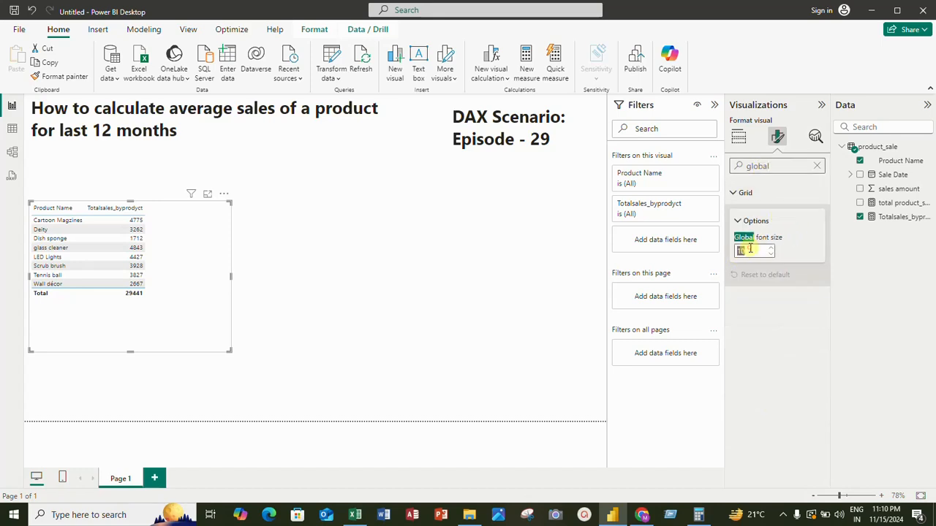
type("216")
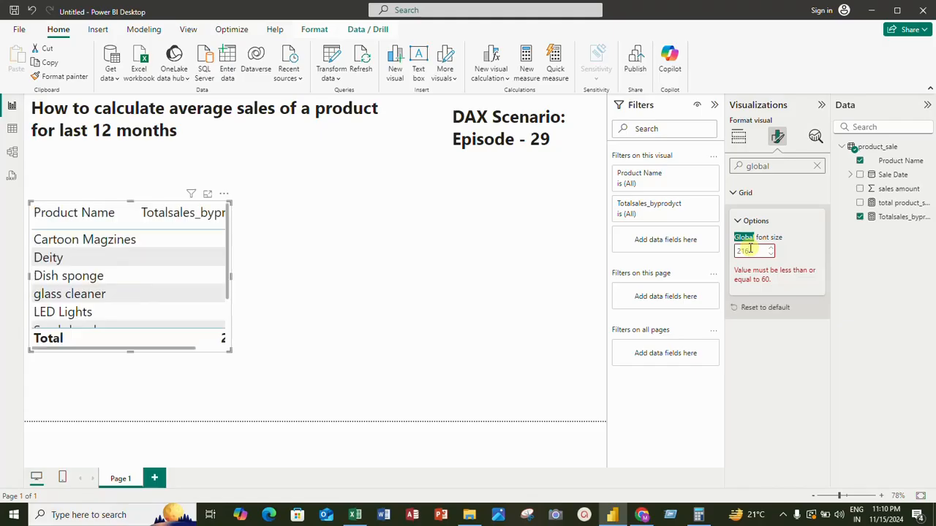
key("BackSpace")
key("BackSpace")
key("BackSpace")
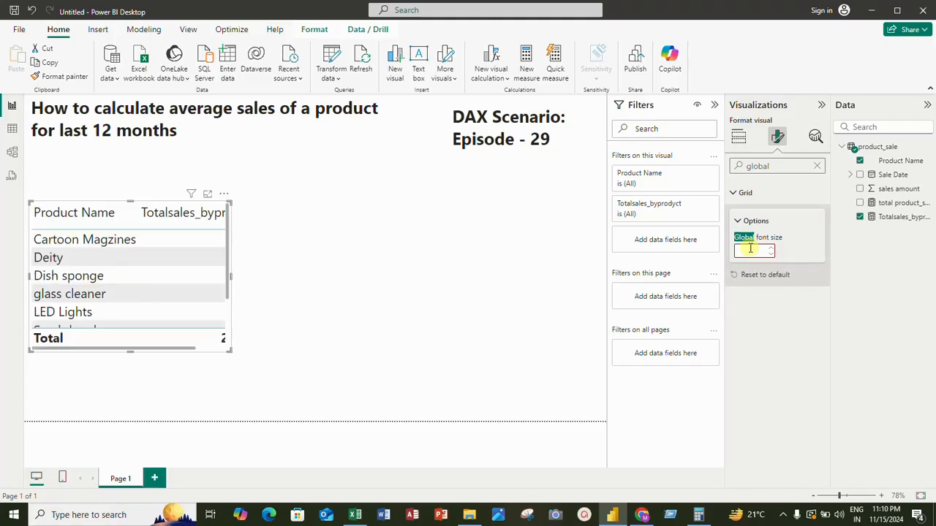
type("16")
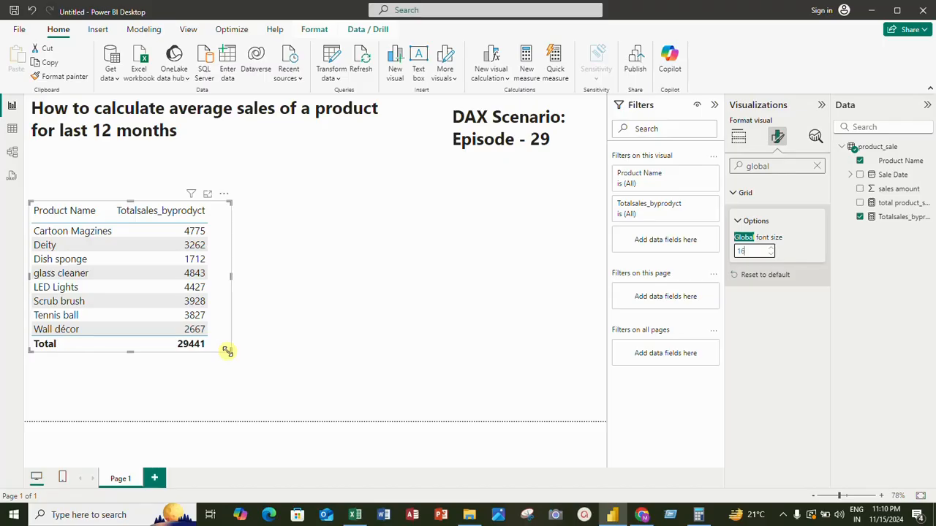
right_click(893, 165)
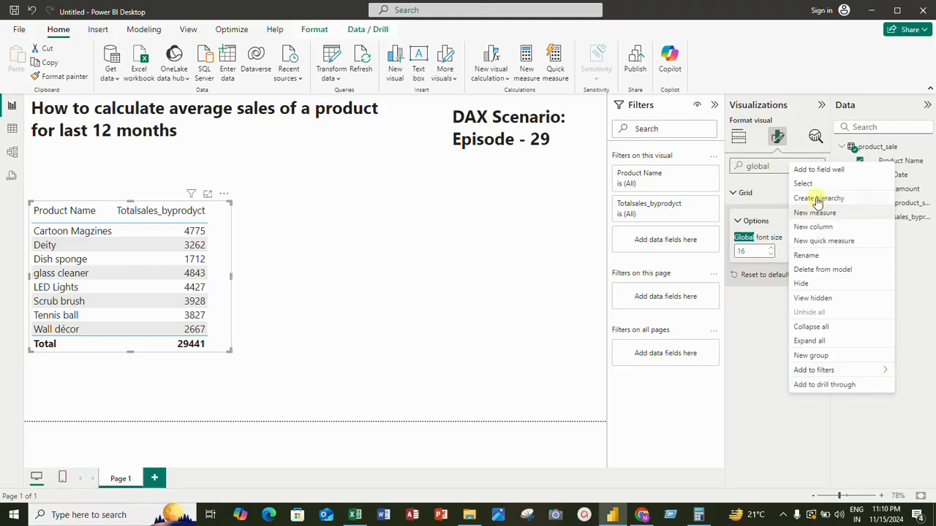
left_click(790, 75)
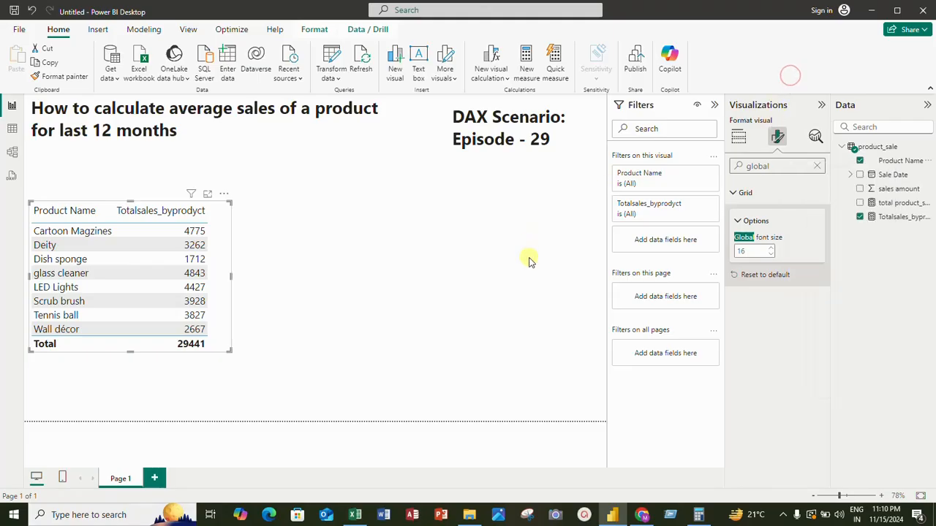
left_click(529, 257)
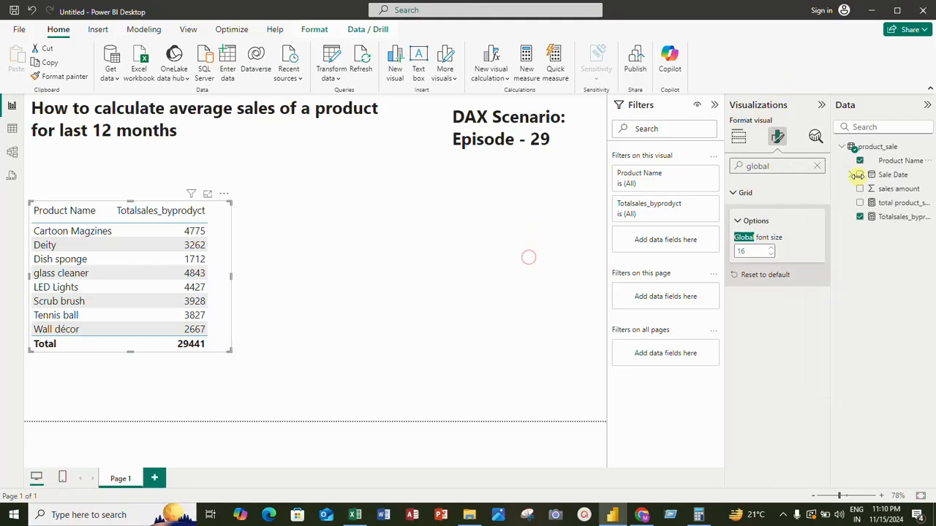
Step: Create a new measure in the product_sale table and enlarge the formula text
left_click(887, 149)
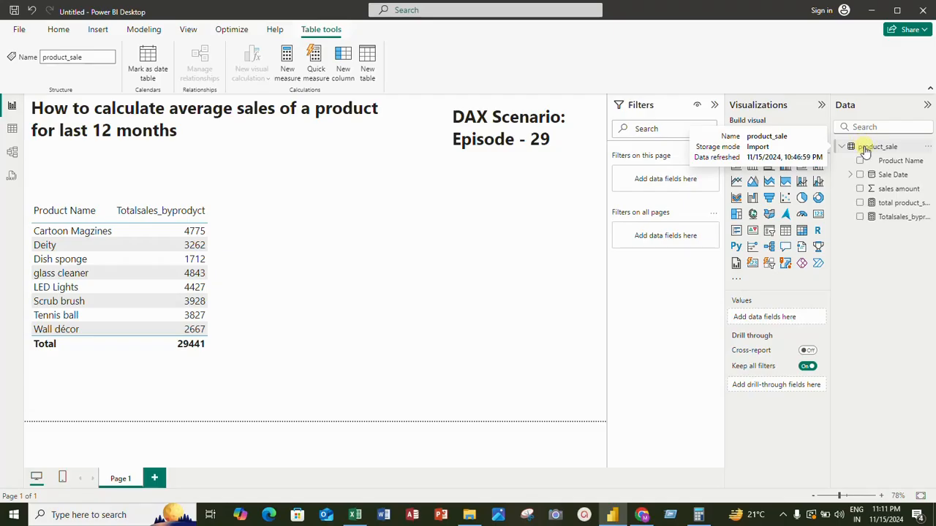
right_click(865, 150)
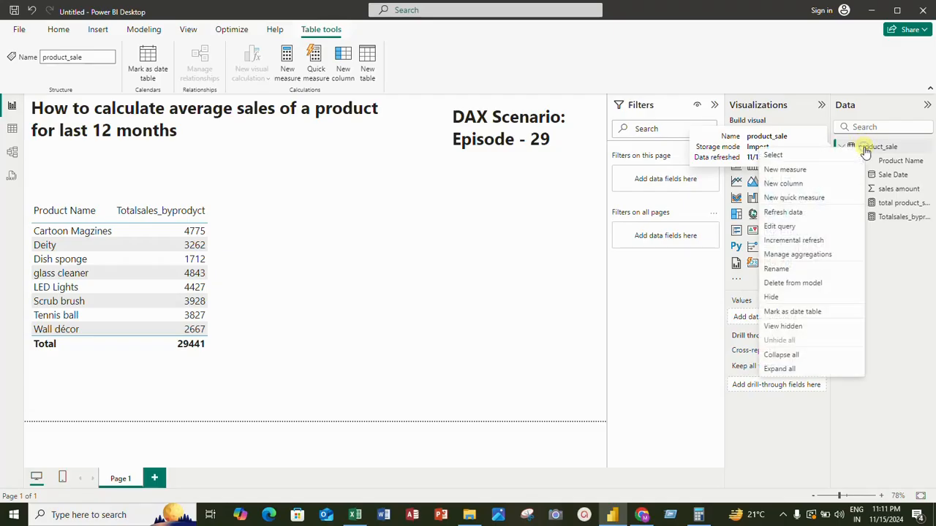
left_click(790, 175)
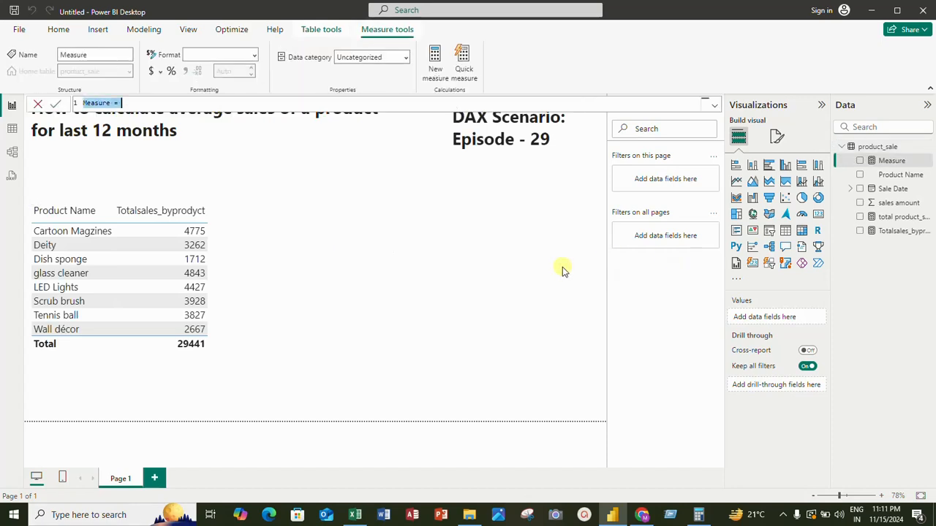
left_click(174, 102)
scroll(145, 107, "up", 5)
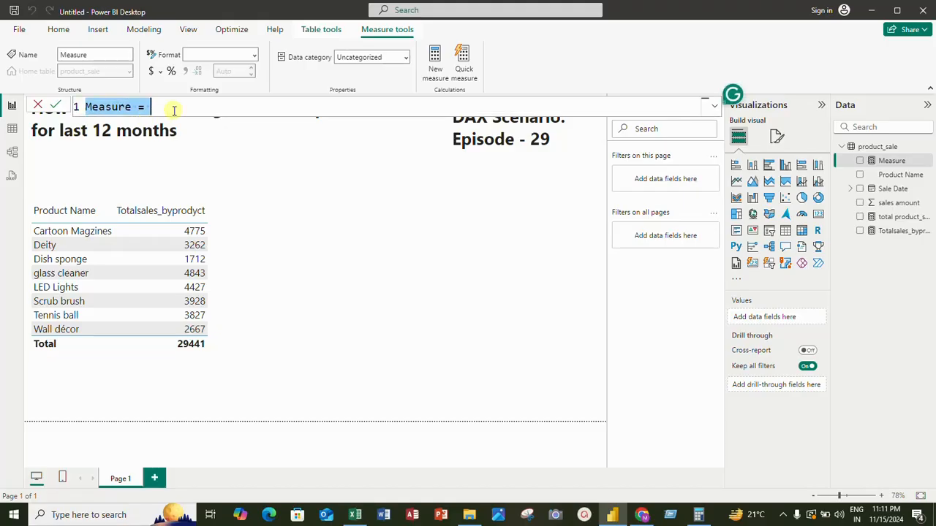
Step: Name the new measure Last12 months Average and start a second formula line after the equals sign
type("Last")
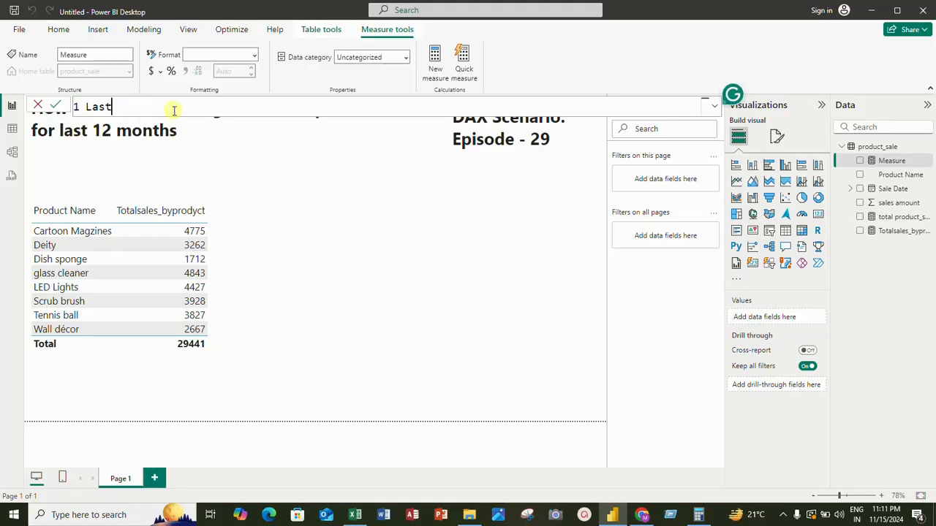
type("12 months")
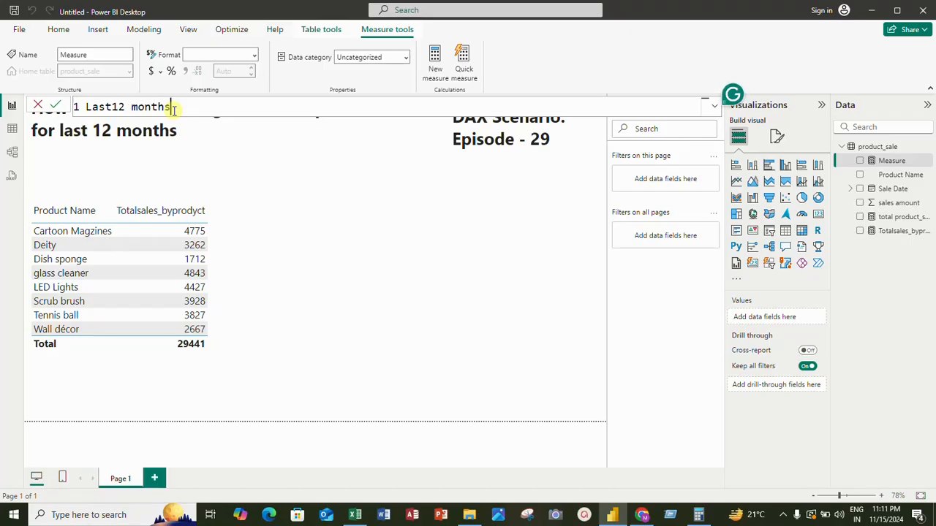
key("BackSpace")
key("BackSpace")
key("BackSpace")
key("BackSpace")
key("BackSpace")
key("BackSpace")
key("BackSpace")
type("months Average =")
key("alt")
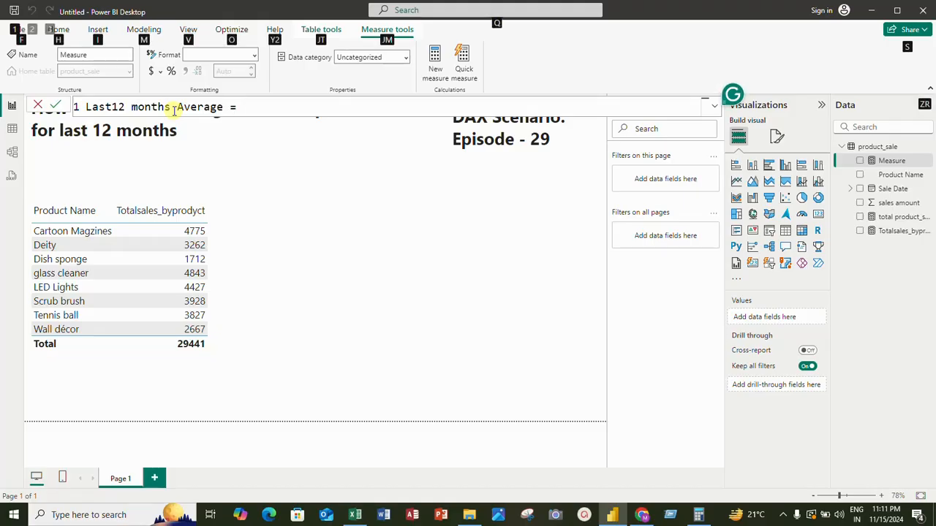
key("alt+Return")
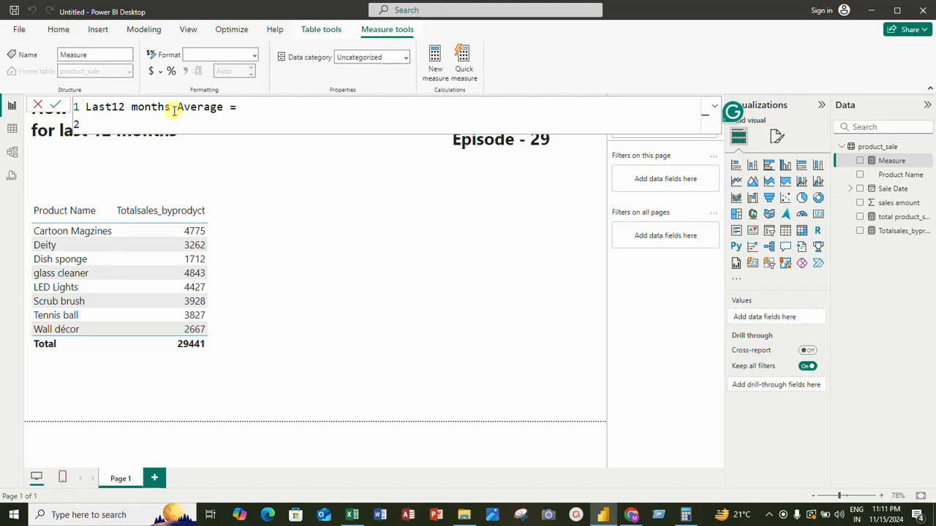
Step: Begin the measure's expression with CALCULATE over AVERAGE(product_sale[sales amount])
type("ca")
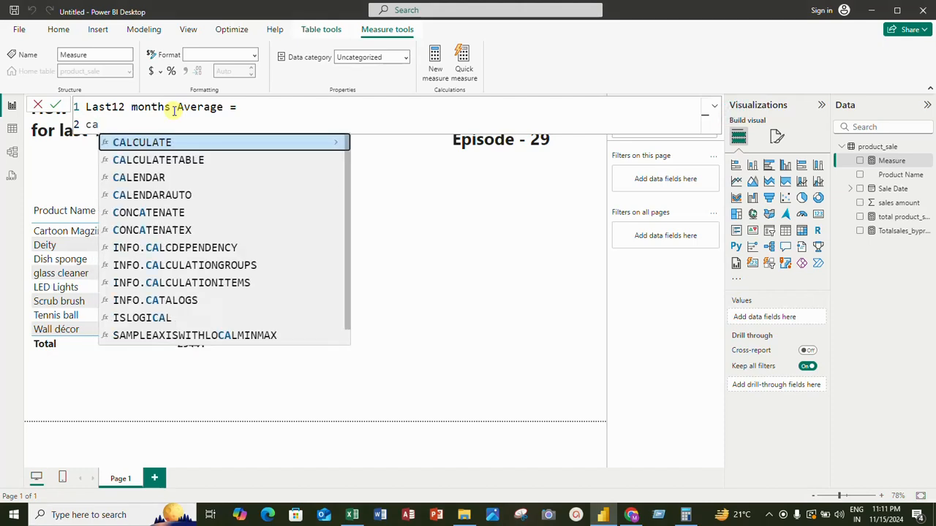
type("lcu")
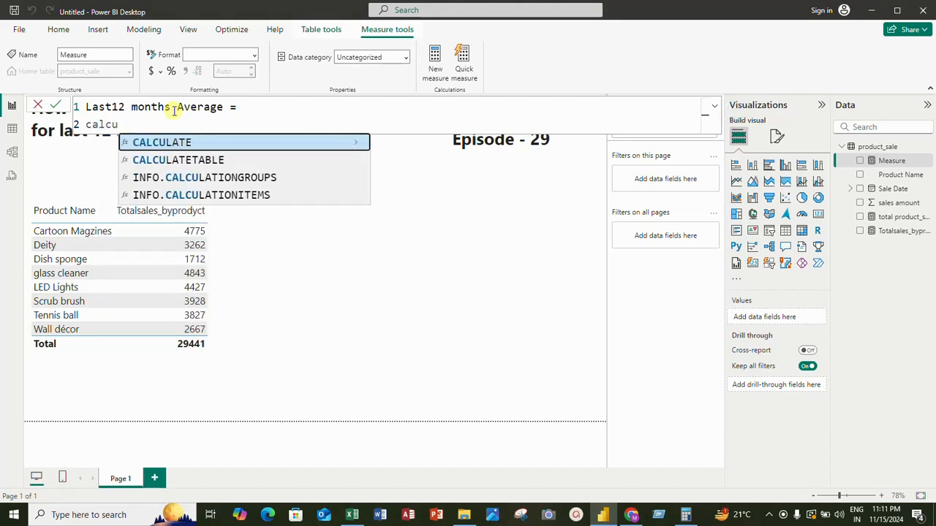
key("Tab")
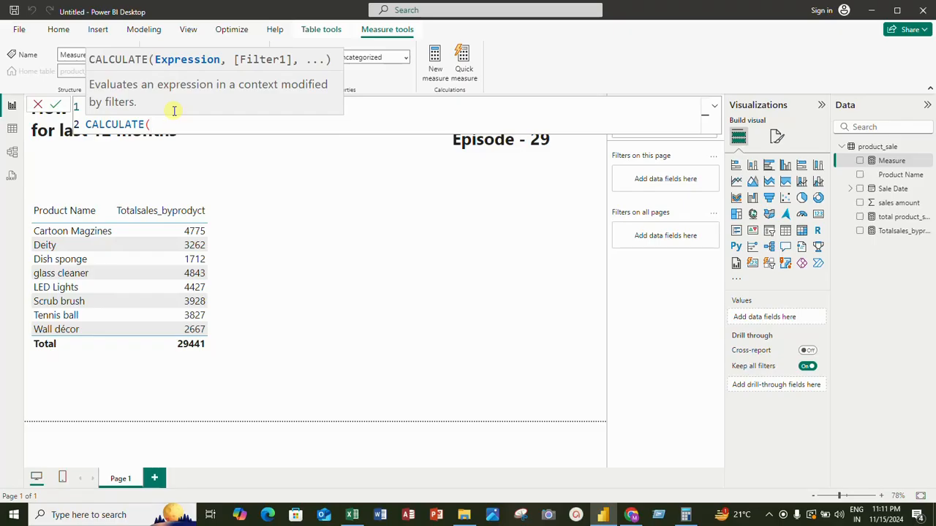
type("ave")
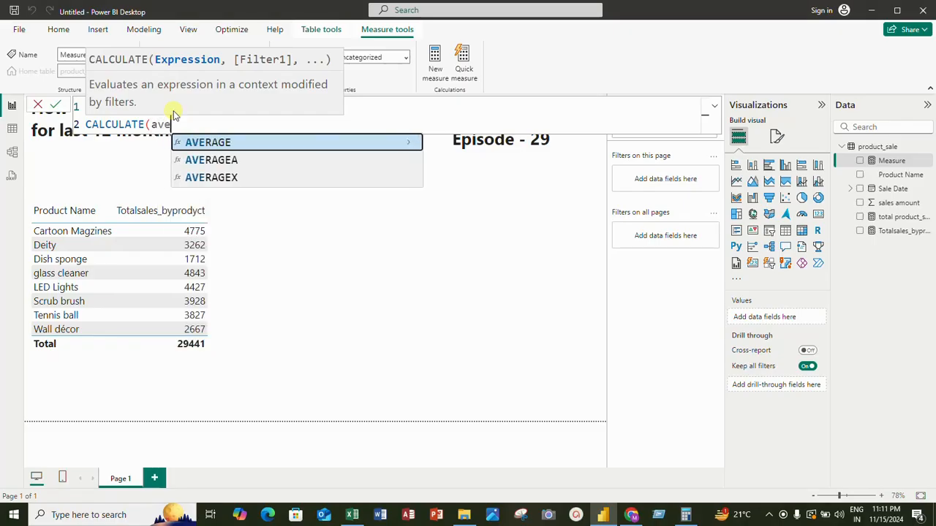
type("rae")
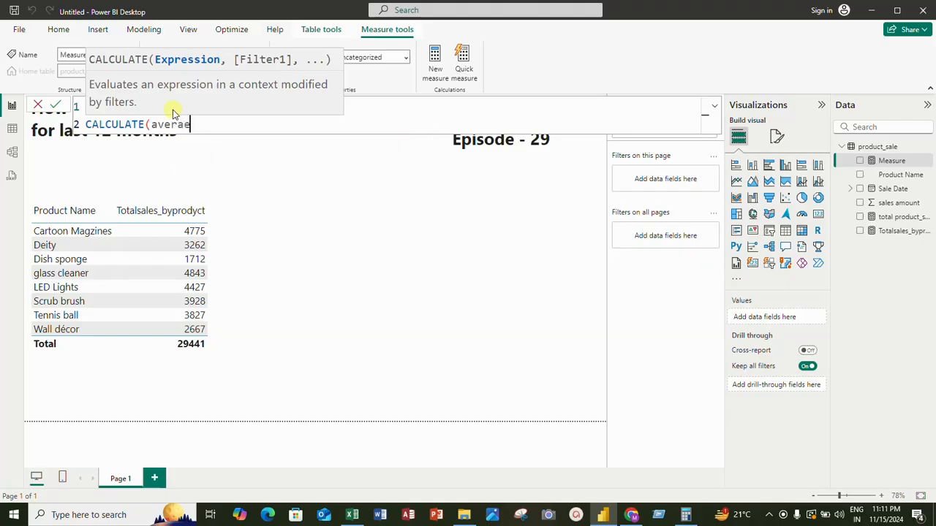
key("BackSpace")
key("BackSpace")
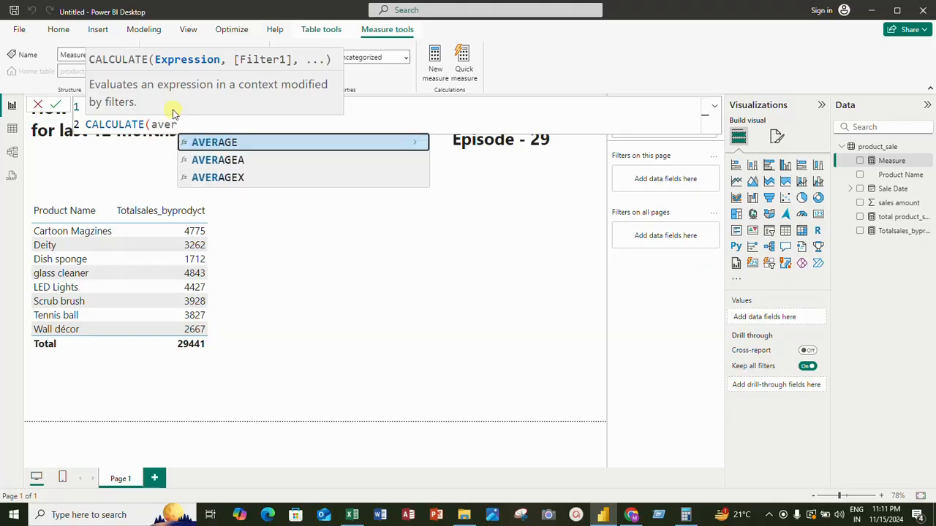
key("Tab")
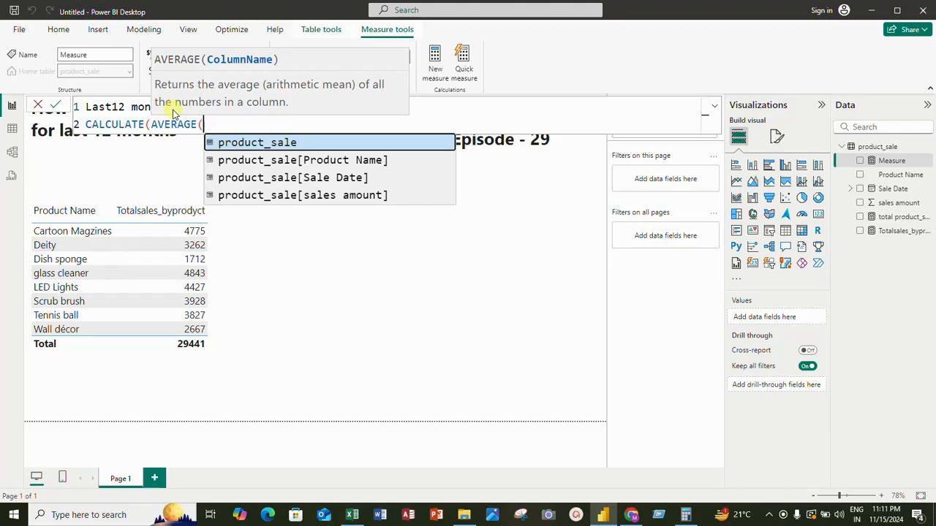
key("Down")
key("Down")
key("Down")
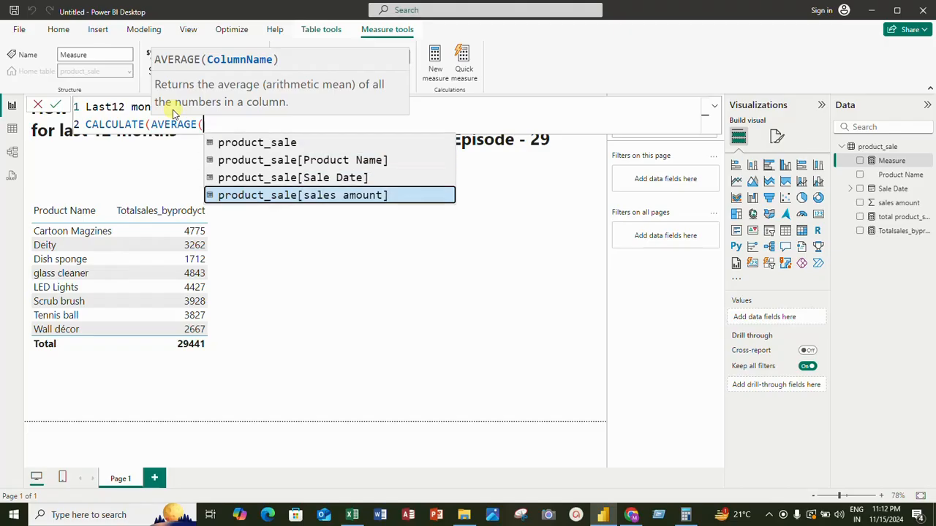
key("Tab")
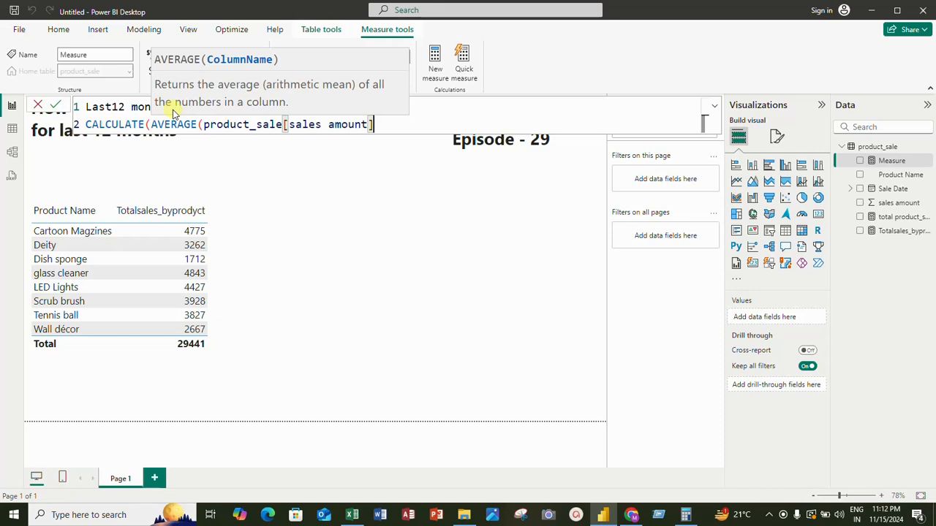
type(")")
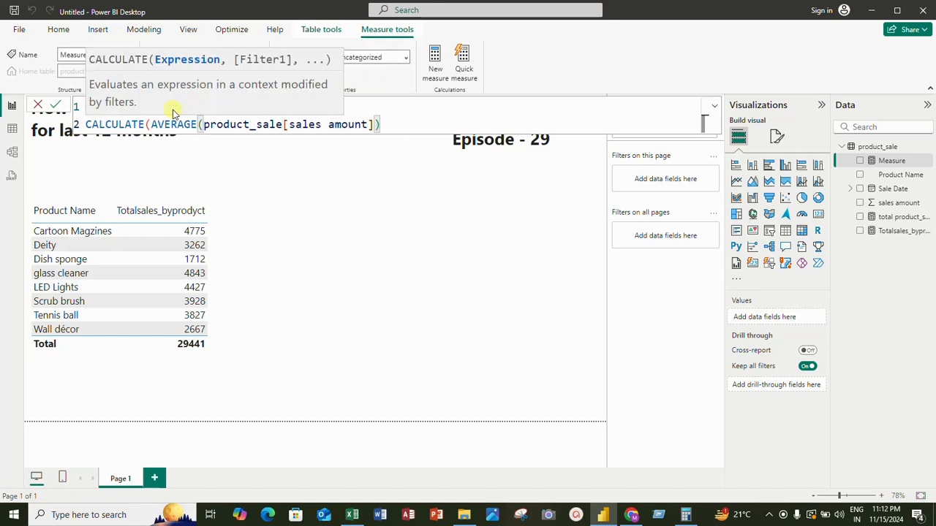
Step: Add DATESINPERIOD as the CALCULATE filter, with product_sale[Sale Date] as its dates argument
type(",")
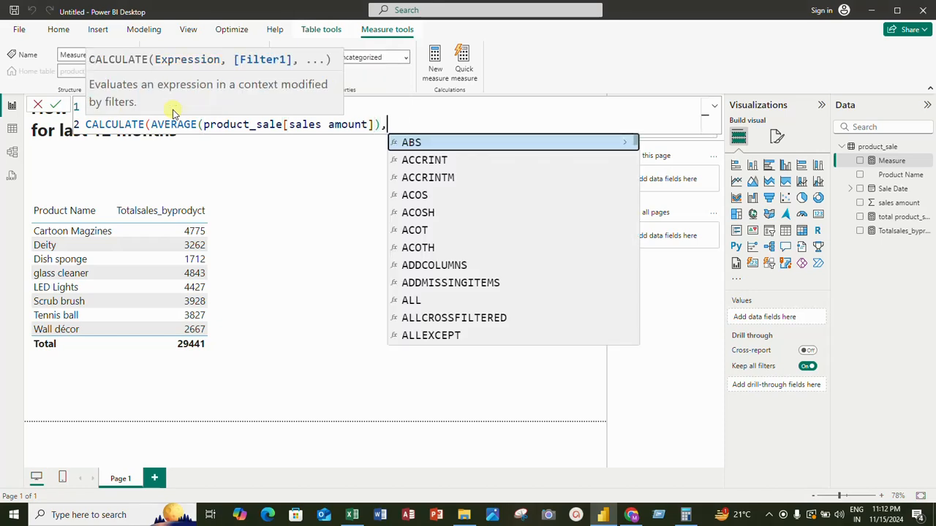
type(" da")
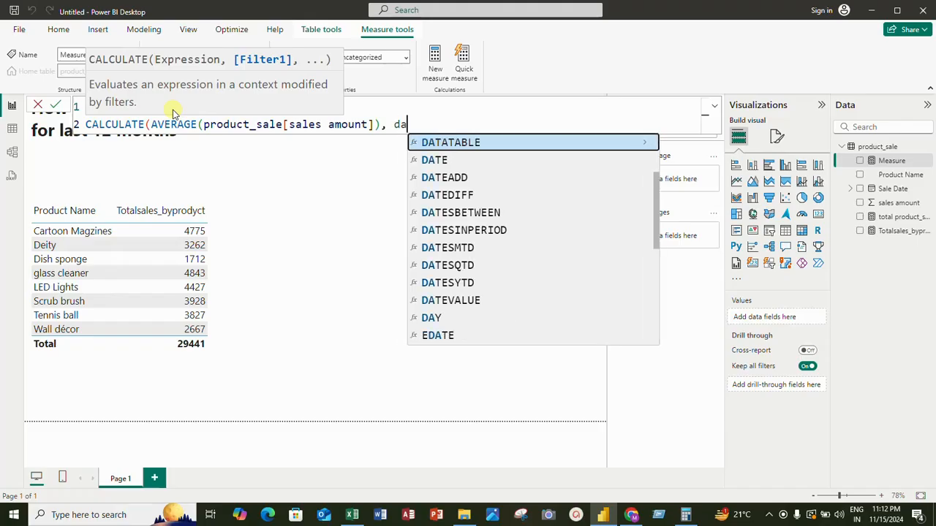
type("te")
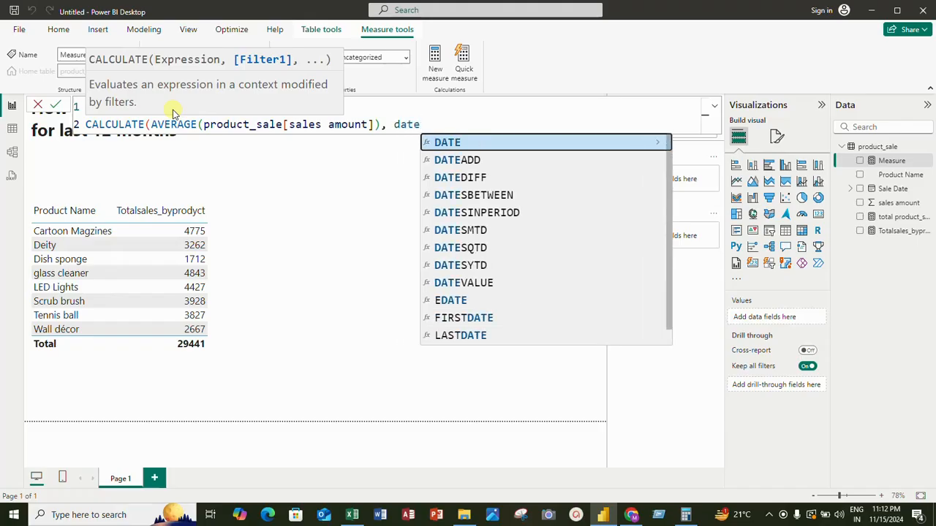
key("Down")
key("Down")
key("Down")
key("Down")
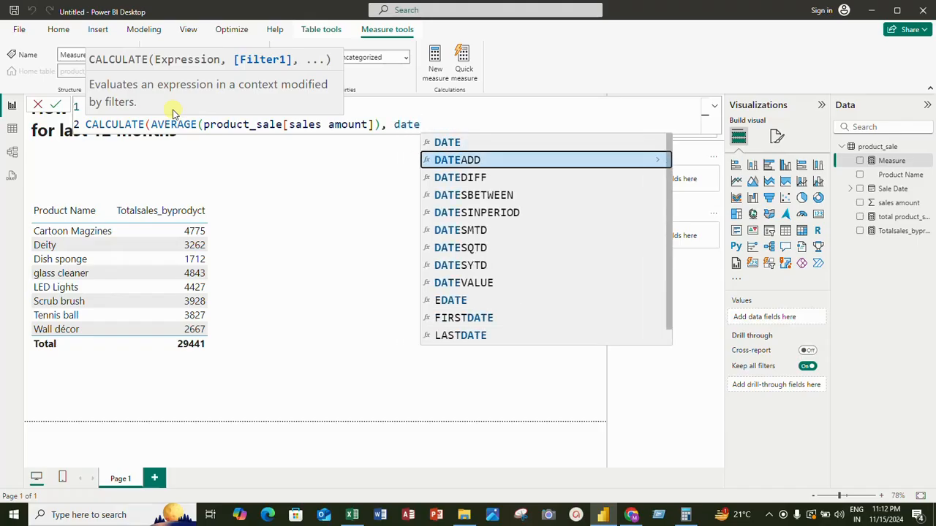
key("Tab")
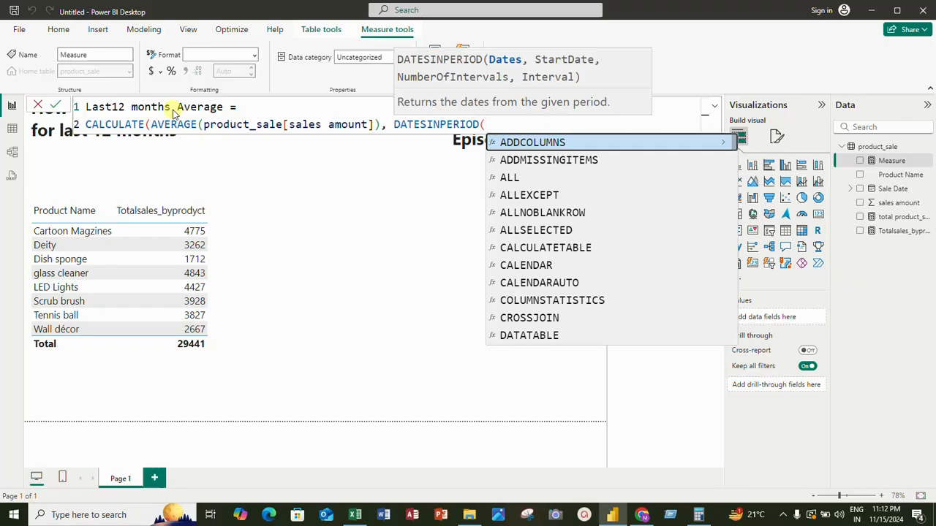
type("sa")
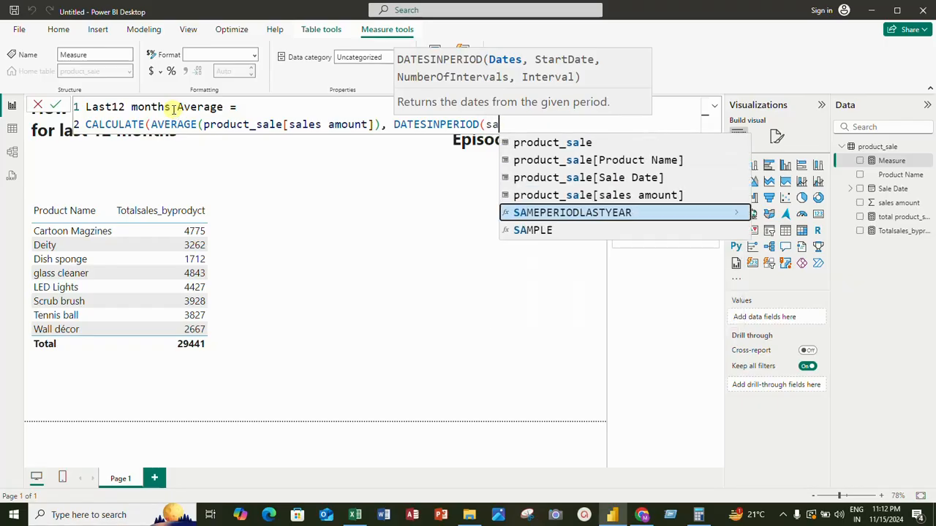
key("Up")
key("Up")
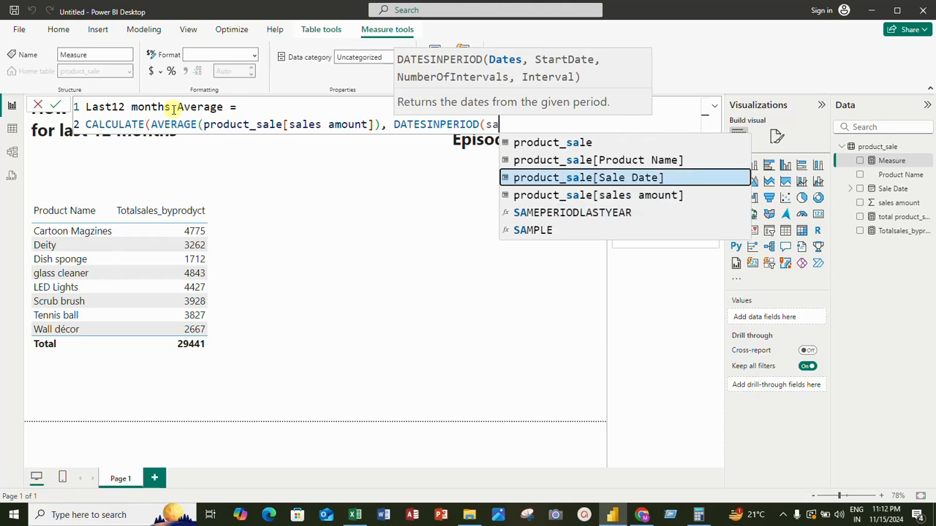
key("Tab")
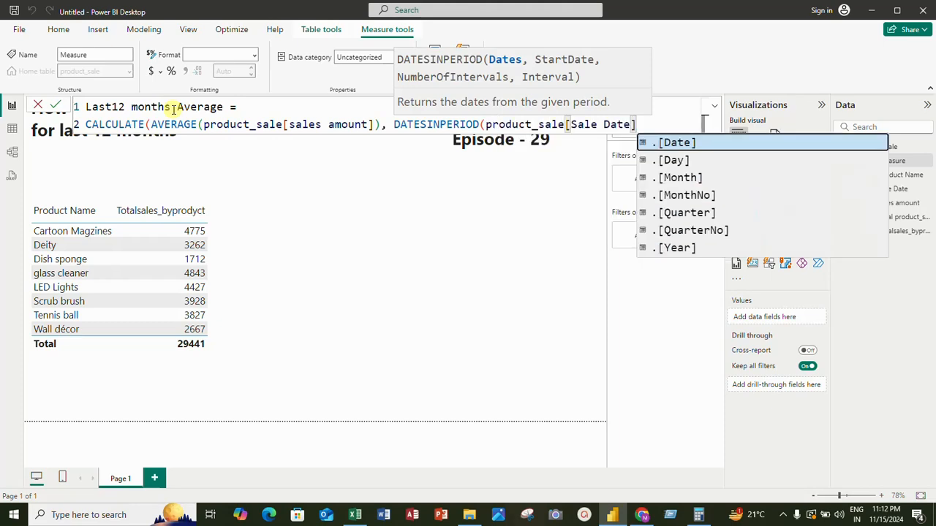
Step: Add max(product_sale[Sale Date]) as the start date argument of DATESINPERIOD
type(",")
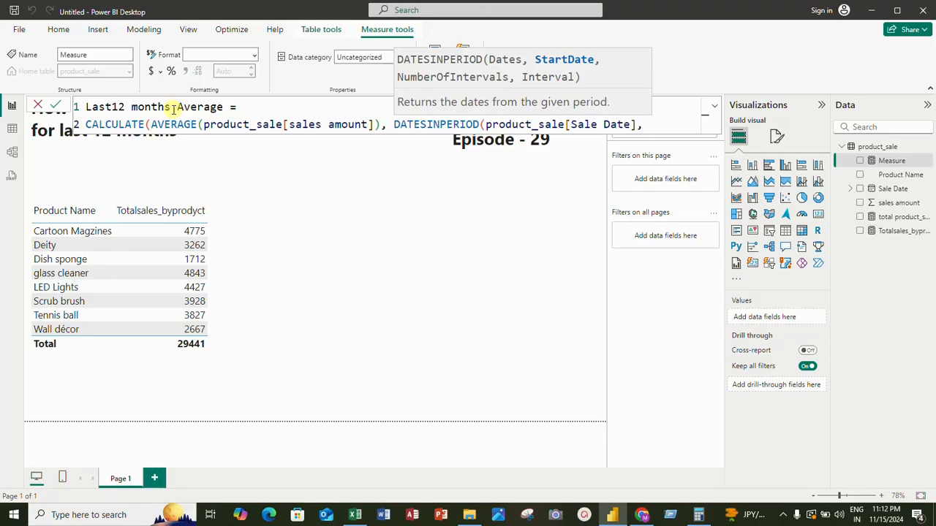
type("max")
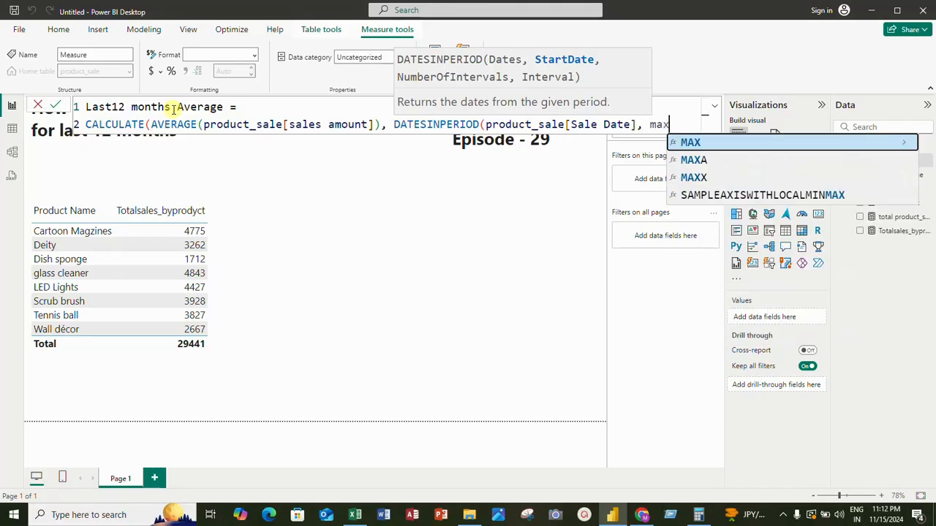
type("(")
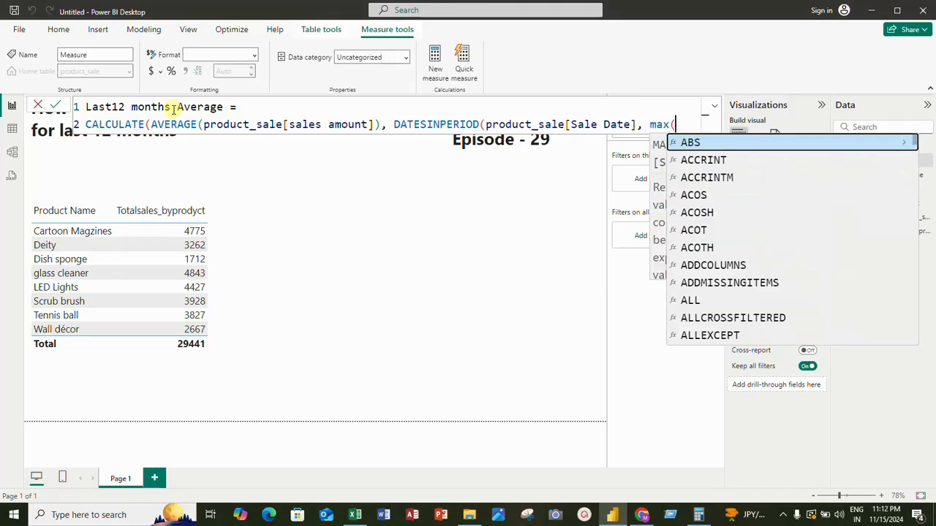
type("sa")
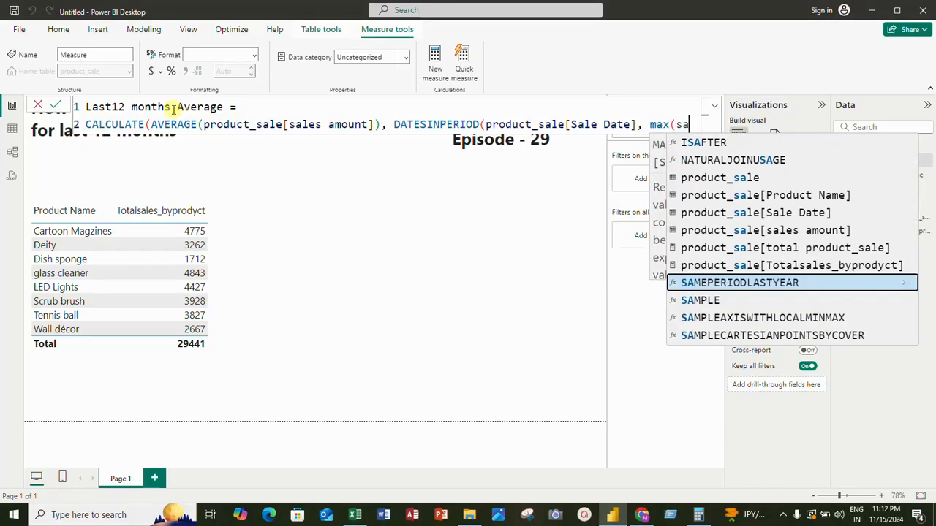
type("les")
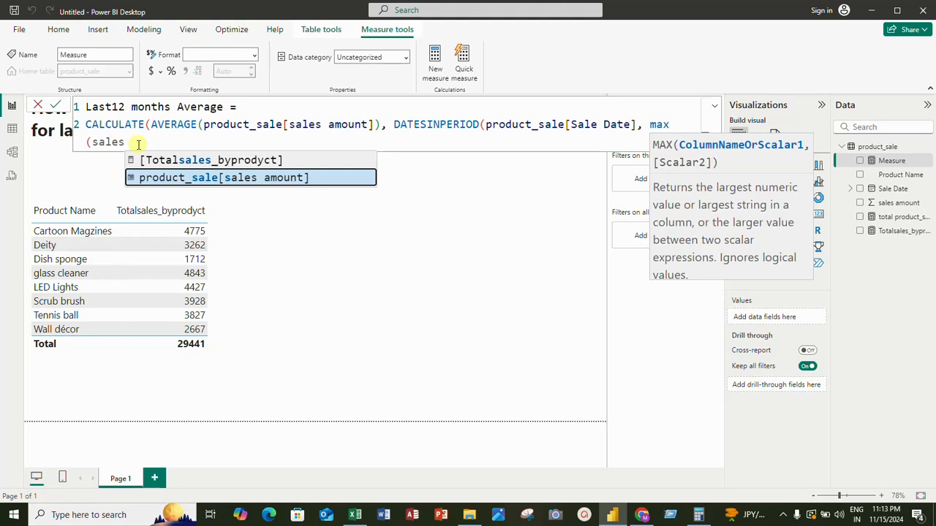
key("BackSpace")
key("BackSpace")
key("BackSpace")
key("BackSpace")
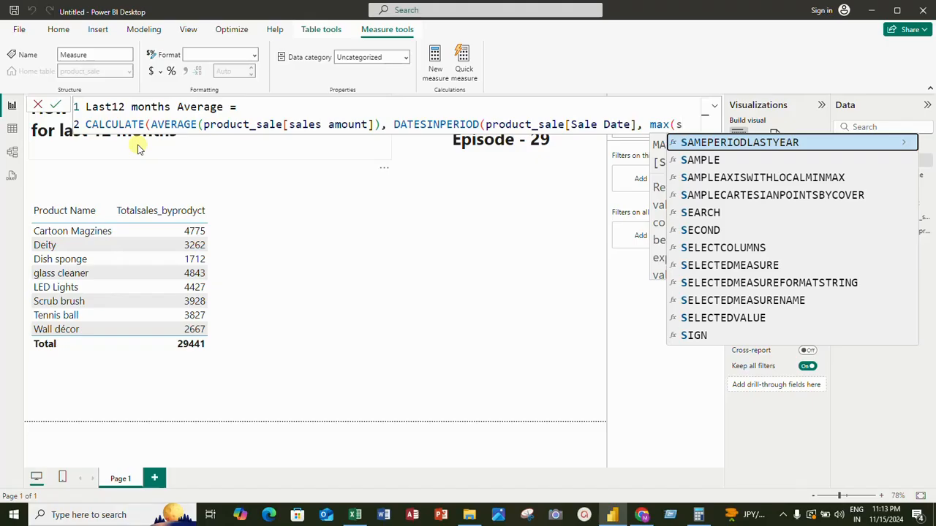
key("Down")
key("Down")
key("Down")
key("Down")
key("Down")
key("Down")
key("Down")
key("Down")
key("Down")
key("Down")
key("Down")
key("Down")
key("Down")
key("Down")
key("Down")
key("Down")
key("Down")
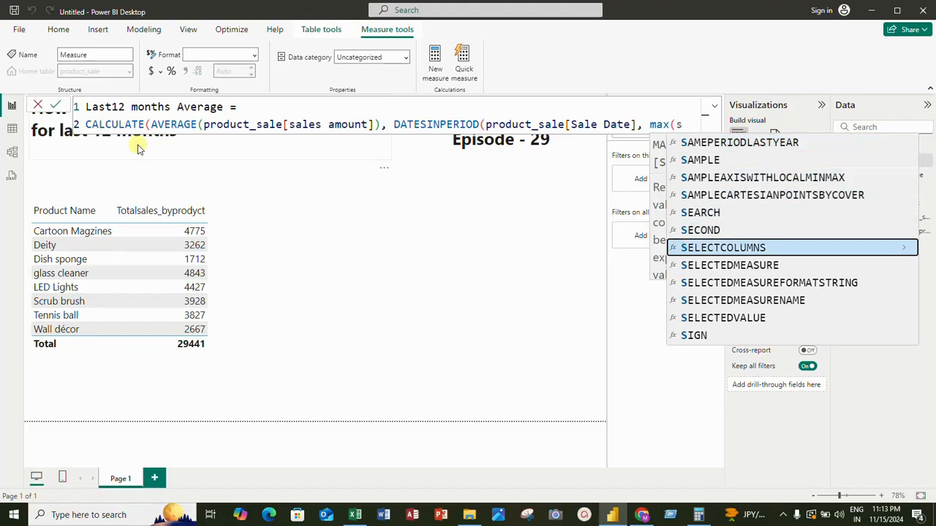
key("Down")
key("Down")
key("Down")
key("Down")
key("Down")
key("Down")
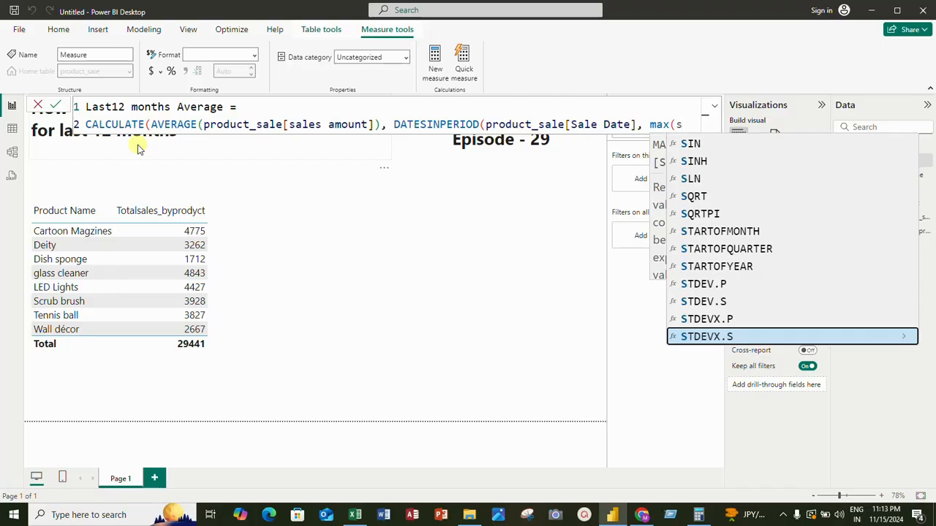
type("al")
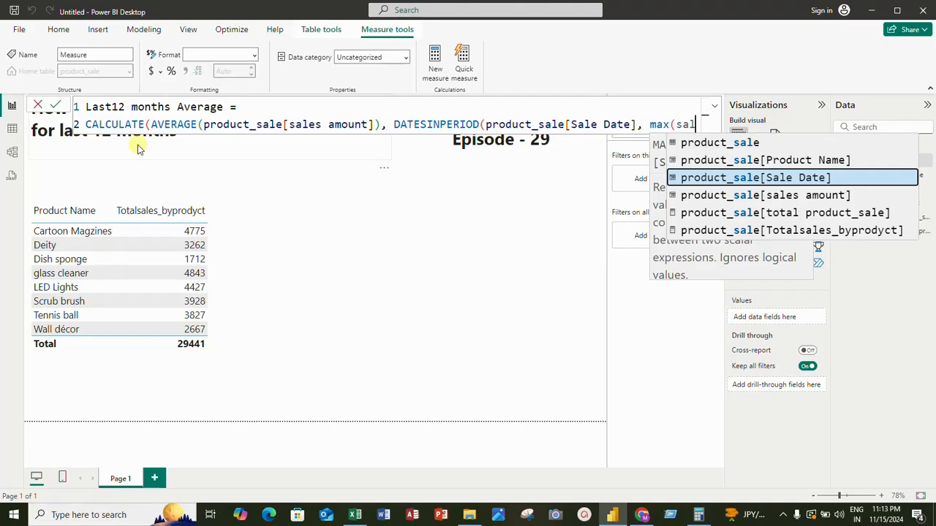
key("Tab")
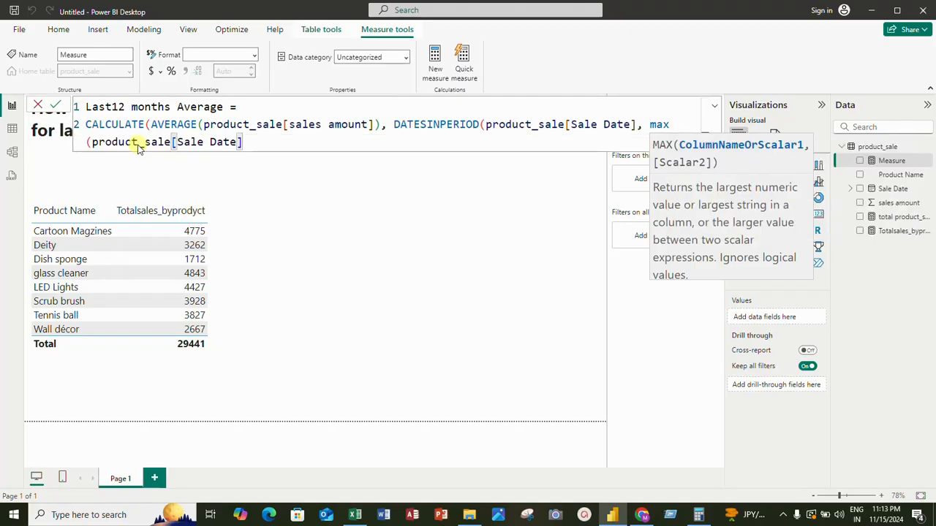
type(")")
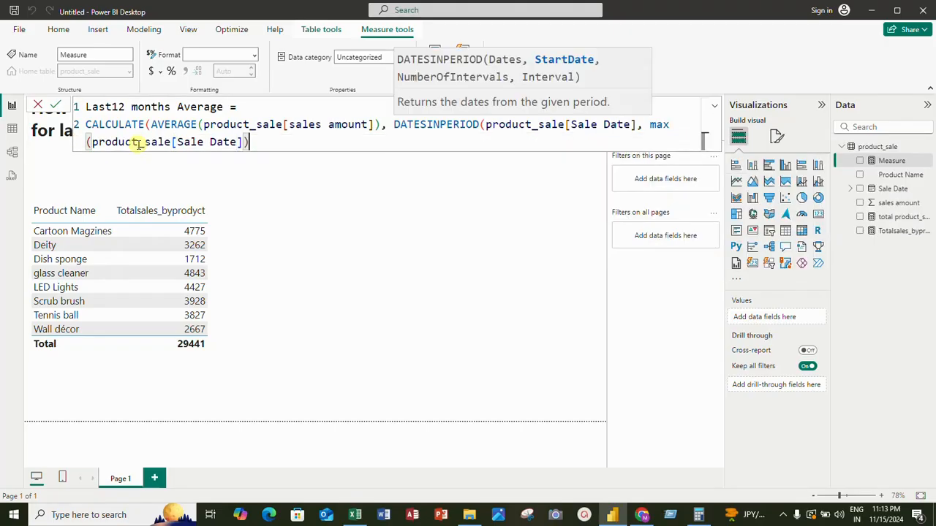
Step: Finish DATESINPERIOD with -12 intervals of MONTH, close the CALCULATE expression and commit the measure
type(",")
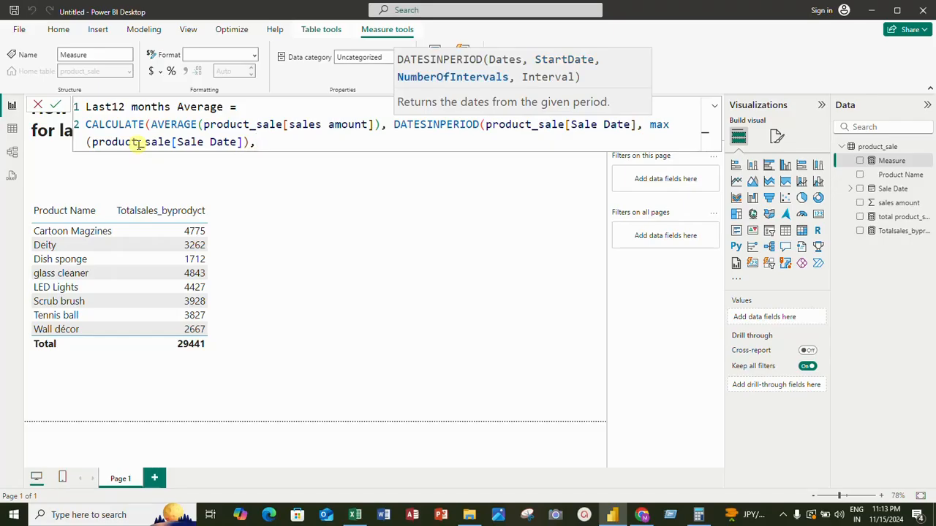
type("-12,")
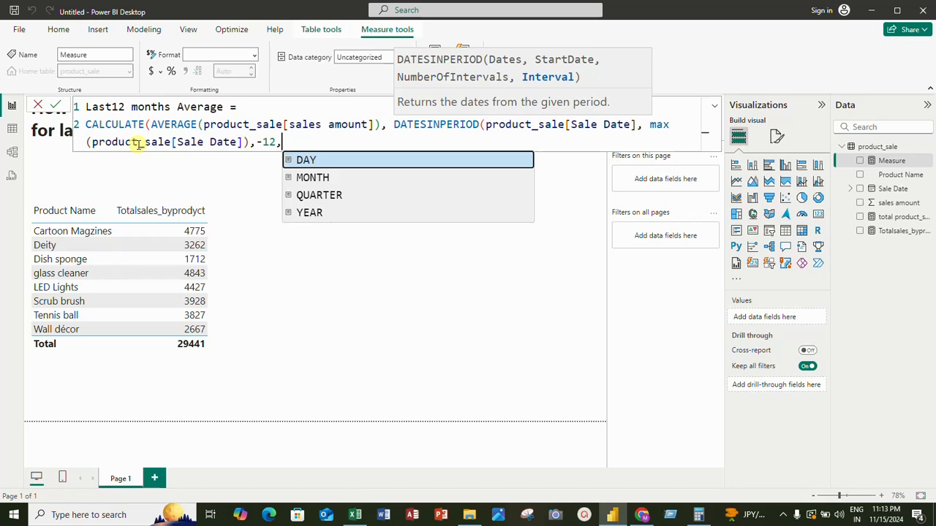
key("Down")
key("Return")
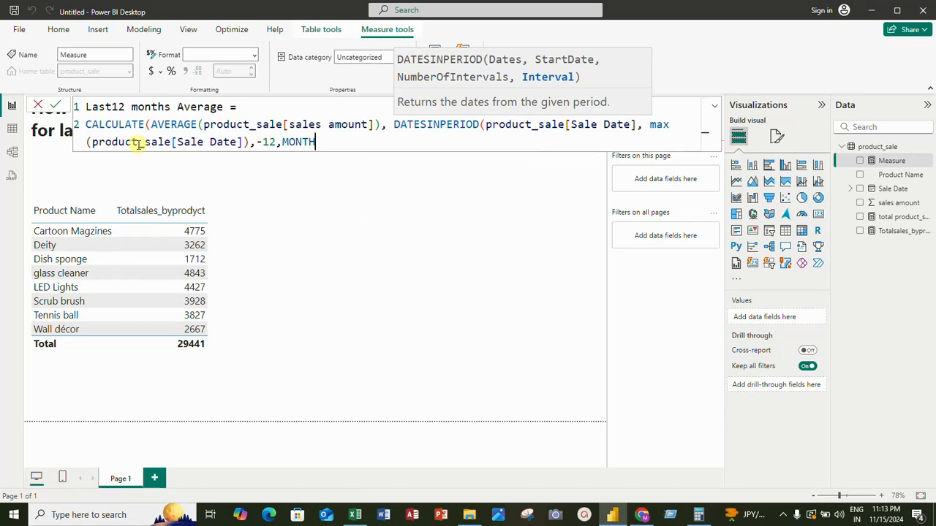
type(")")
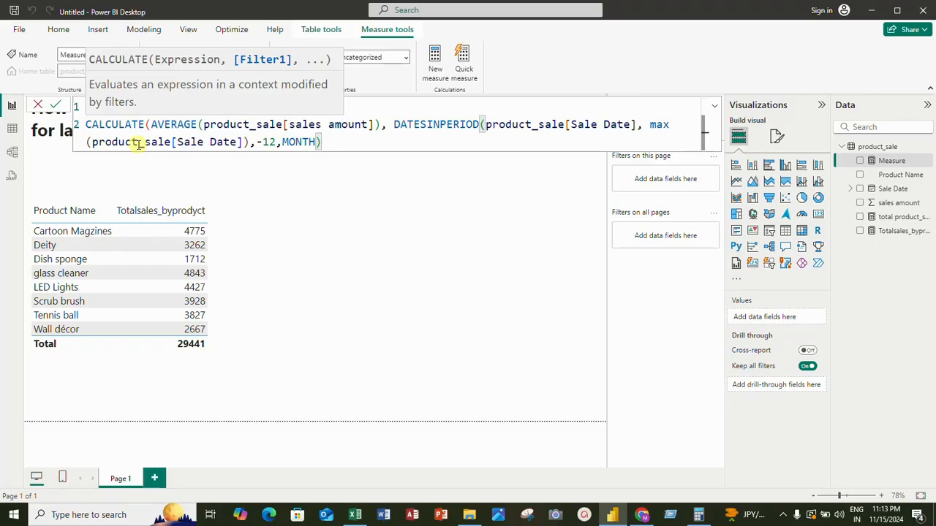
type(")")
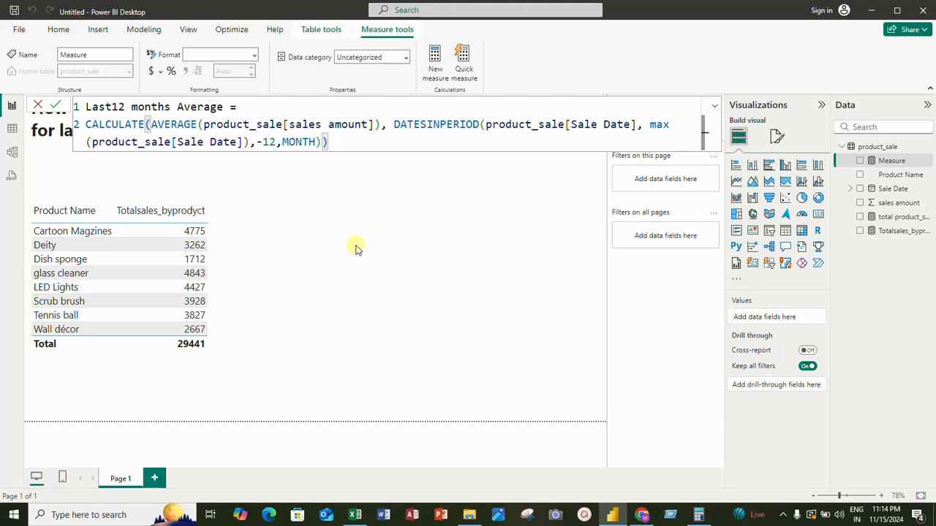
left_click(57, 108)
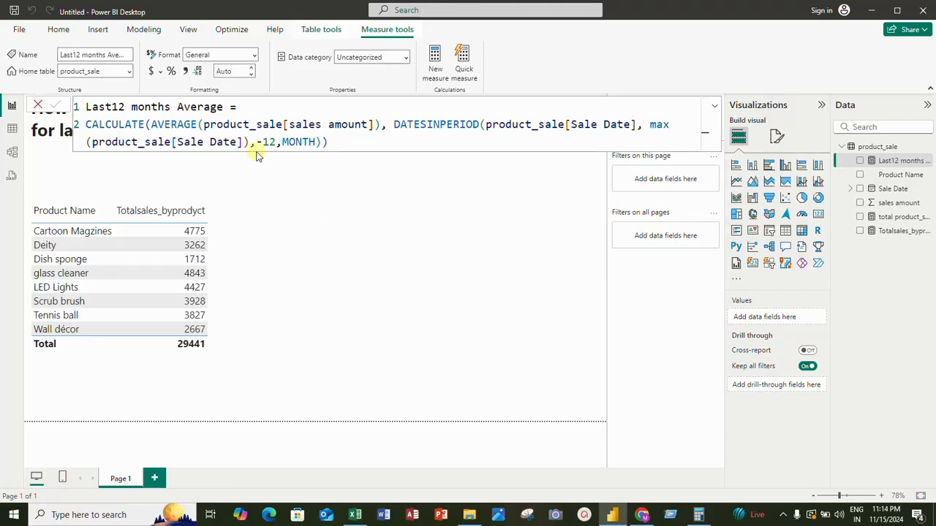
Step: Shrink the formula text, collapse the formula editor and return to the report canvas with nothing selected
left_click(715, 106)
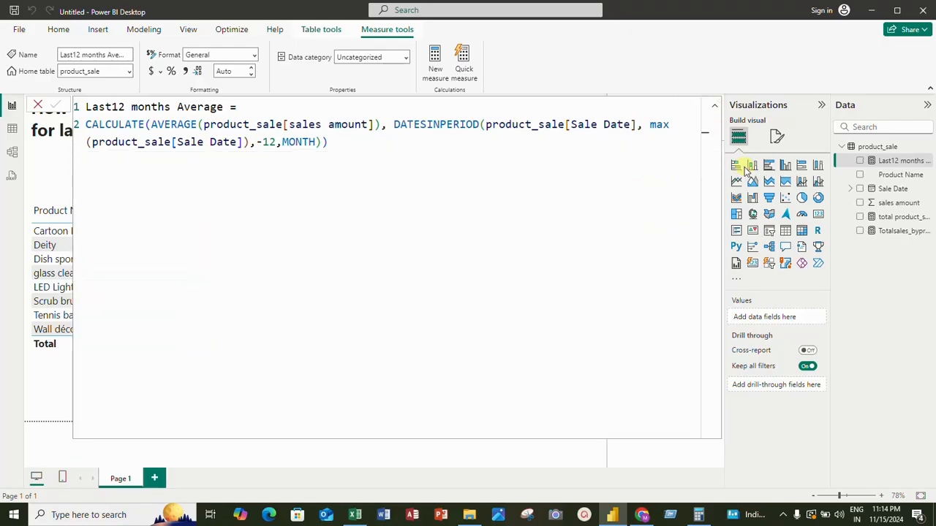
left_click(715, 107)
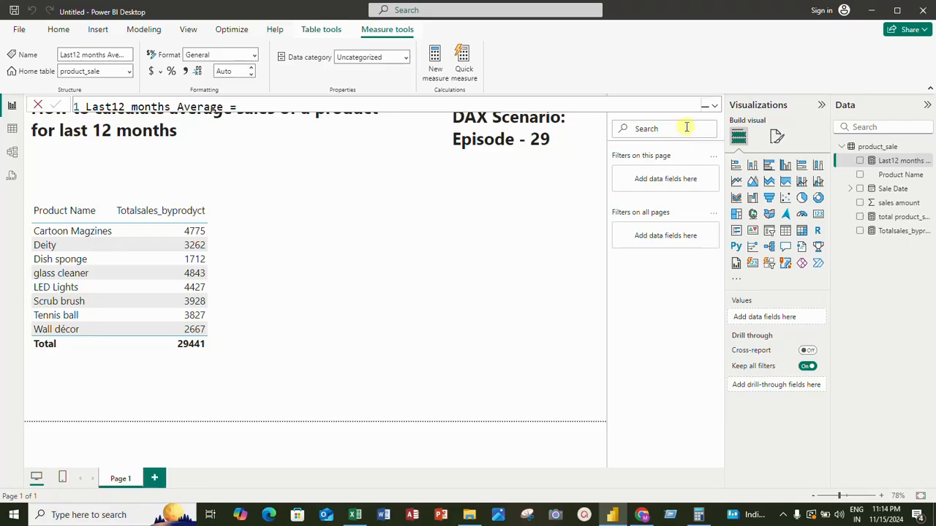
left_click(715, 106)
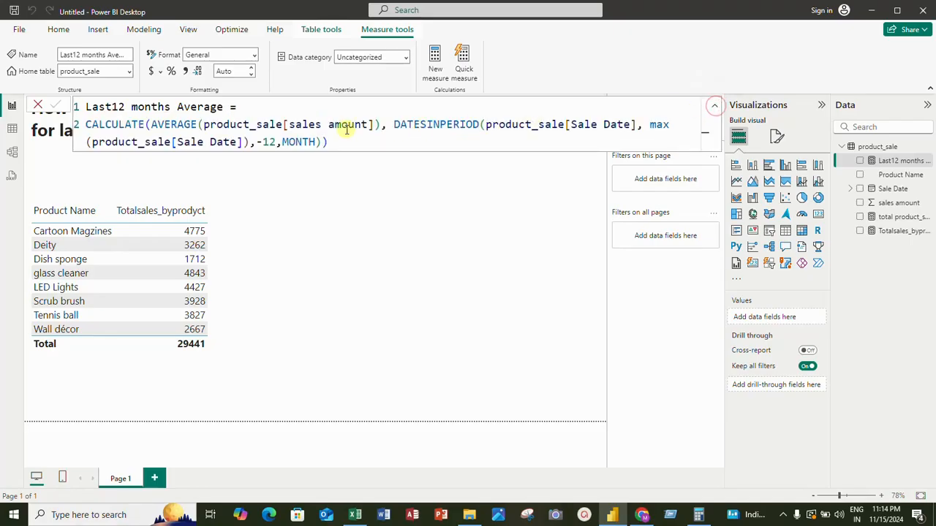
scroll(289, 129, "down", 3)
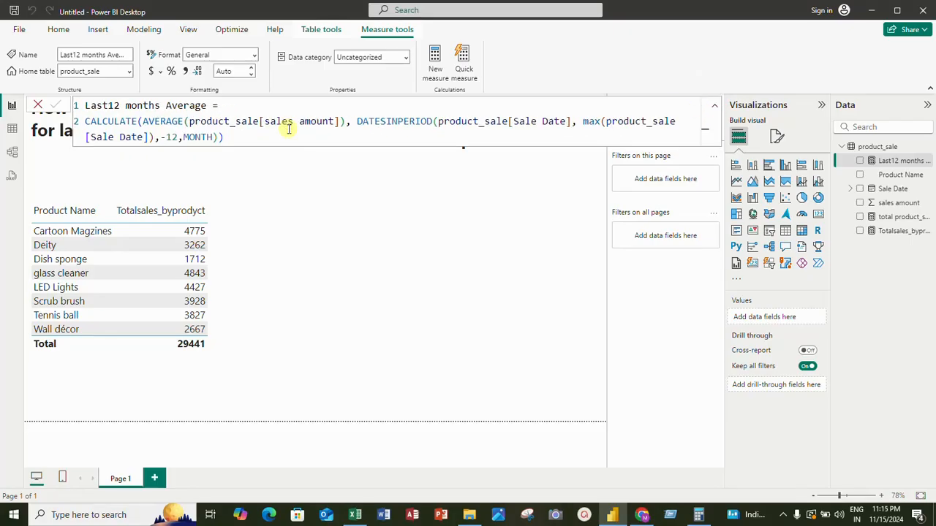
left_click(714, 106)
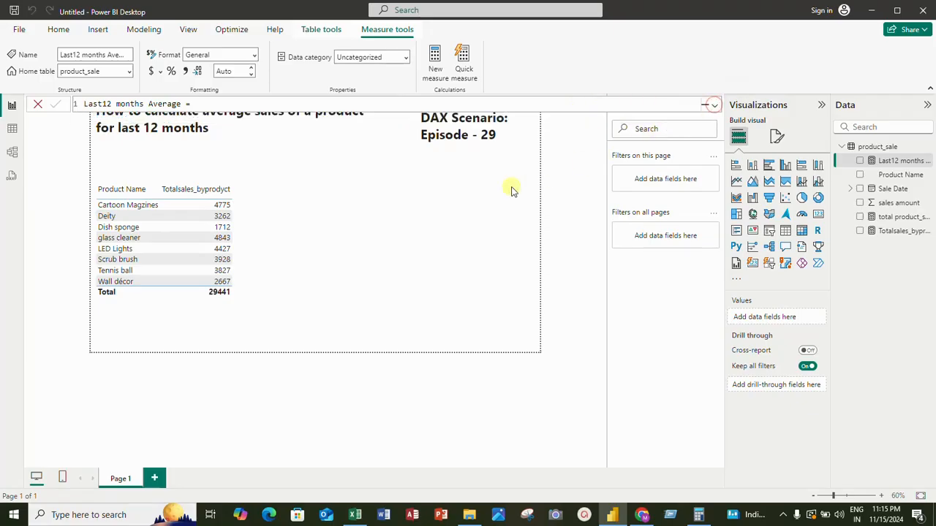
left_click(456, 201)
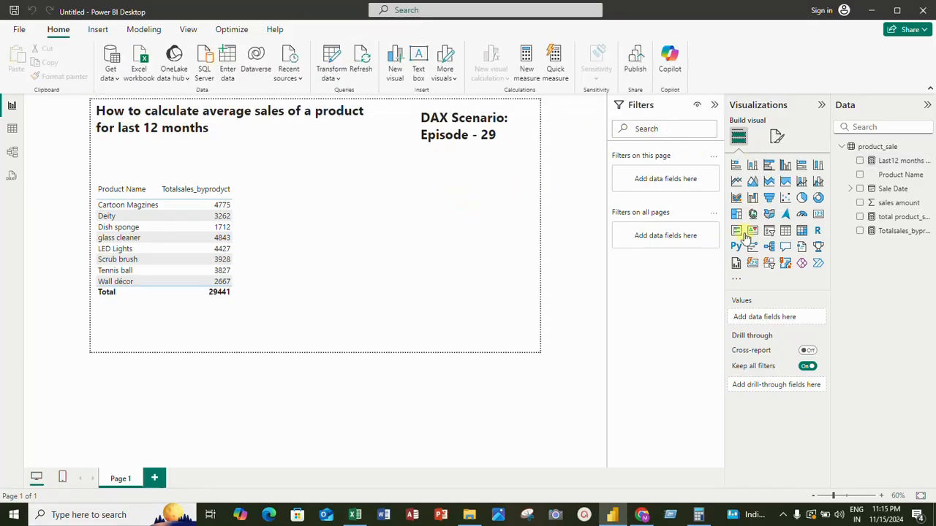
Step: Add the Last12 months Average measure to the product table visual and enlarge the table to fit the extra column
left_click_drag(906, 167, 293, 226)
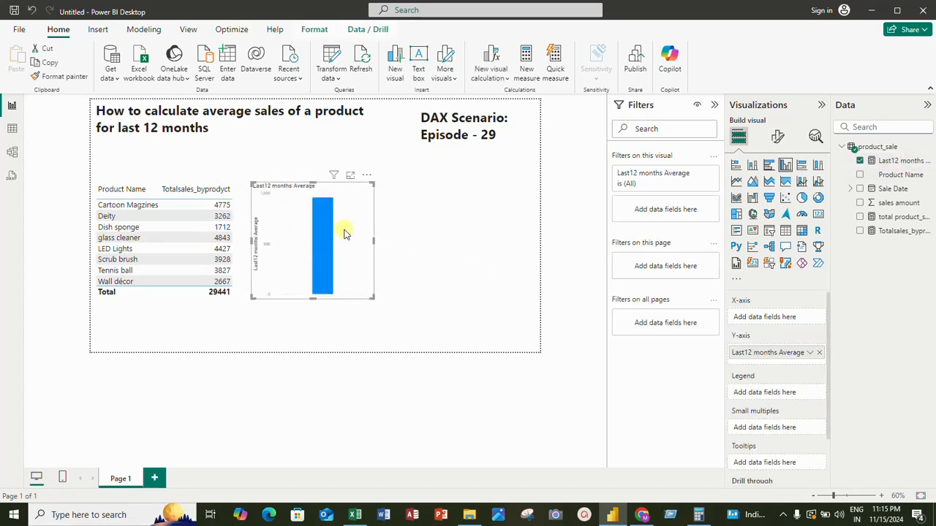
key("Delete")
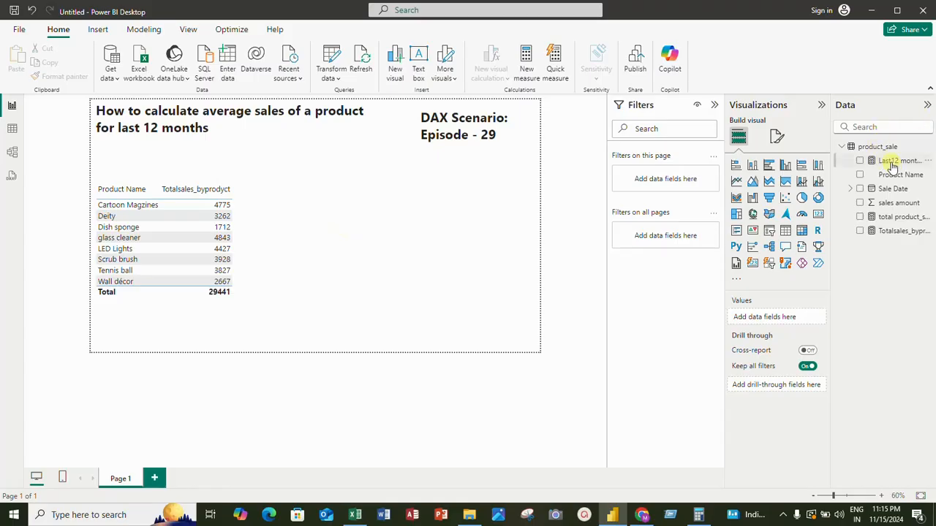
left_click_drag(896, 163, 233, 234)
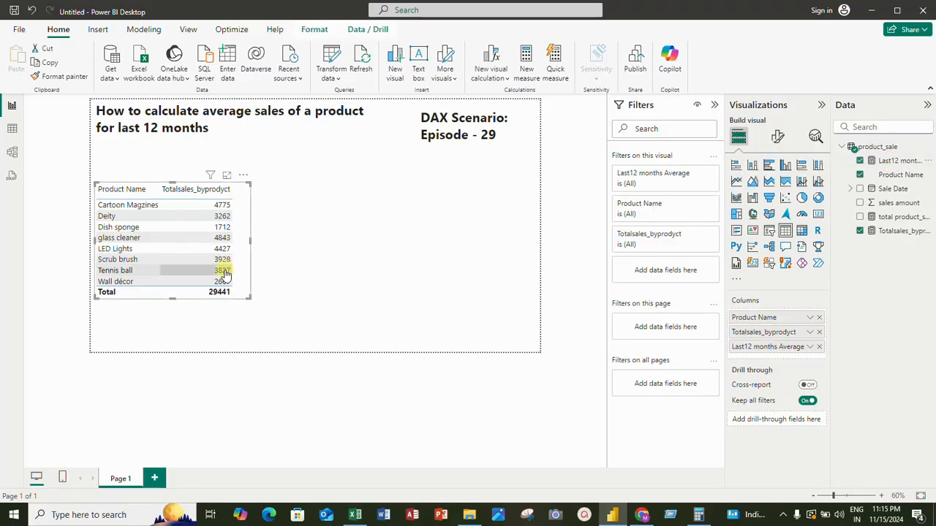
left_click_drag(251, 297, 391, 317)
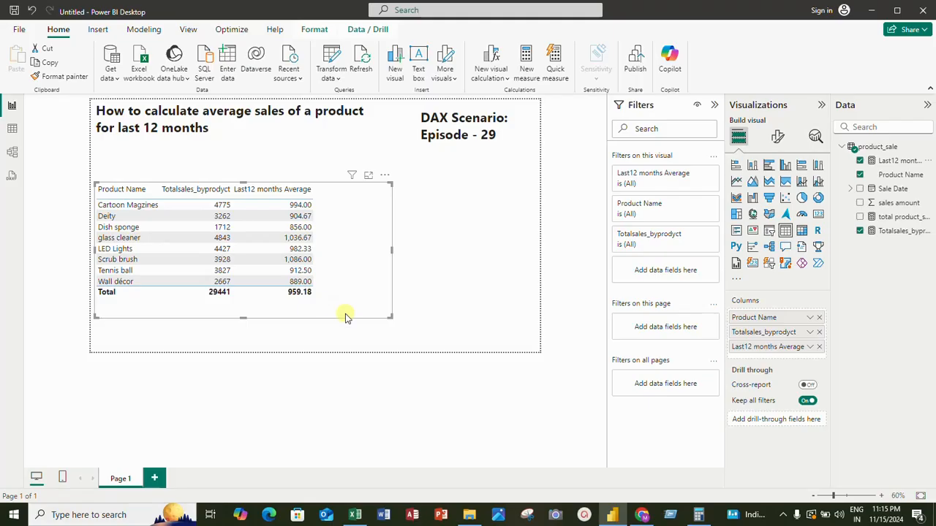
scroll(398, 298, "up", 2)
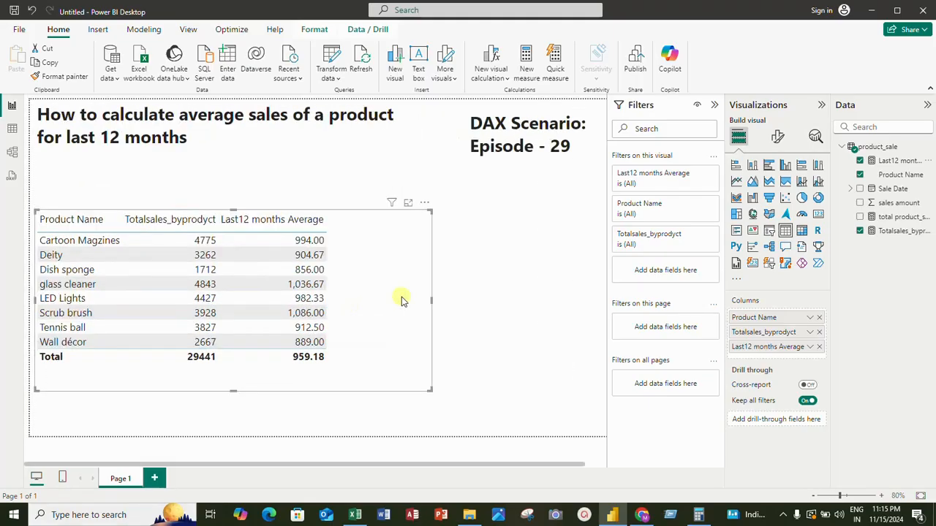
scroll(401, 299, "up", 1)
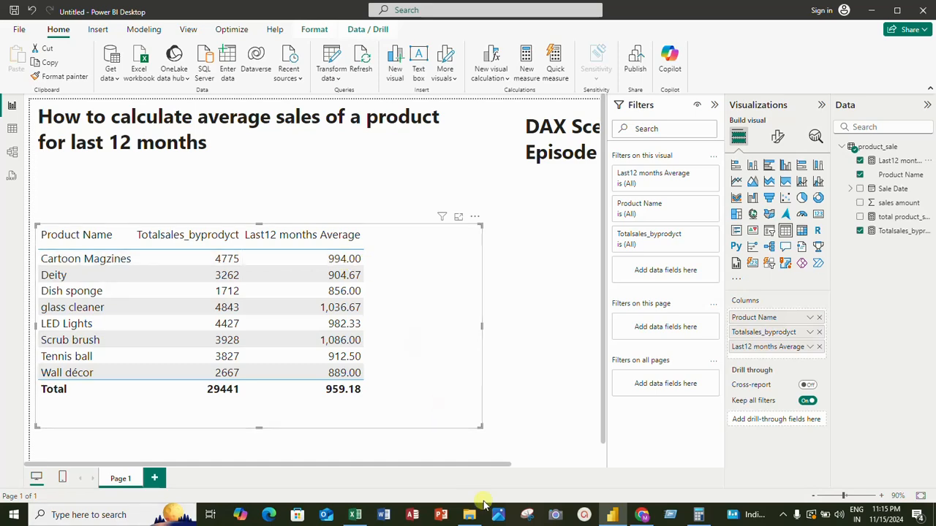
Step: Switch to the deewali season sale workbook in Excel and bring up the Cartoon Magzines rows on the product_sale sheet
left_click(356, 516)
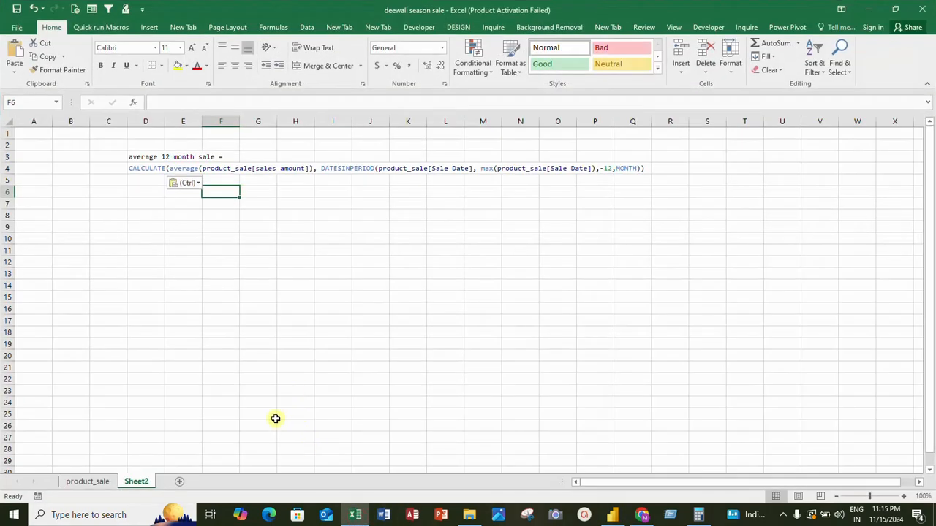
left_click(81, 482)
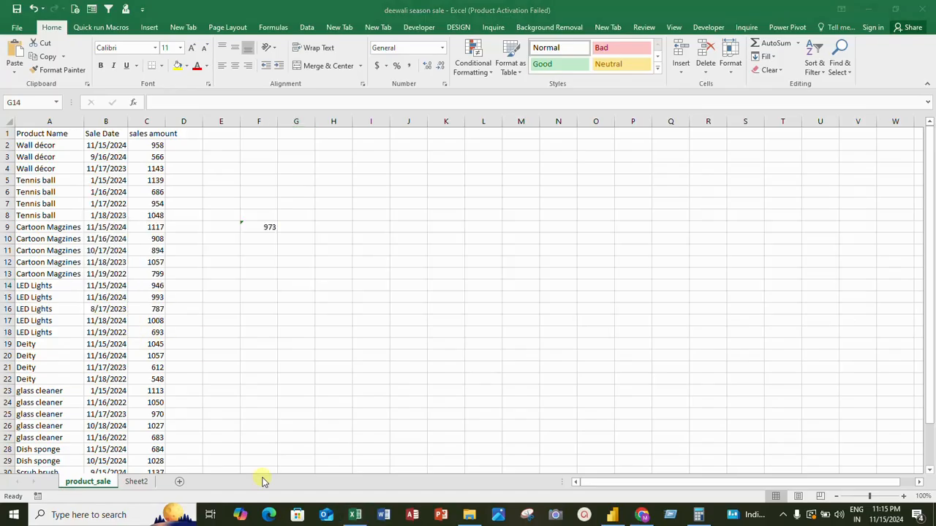
key("alt+Tab")
key("alt+Tab")
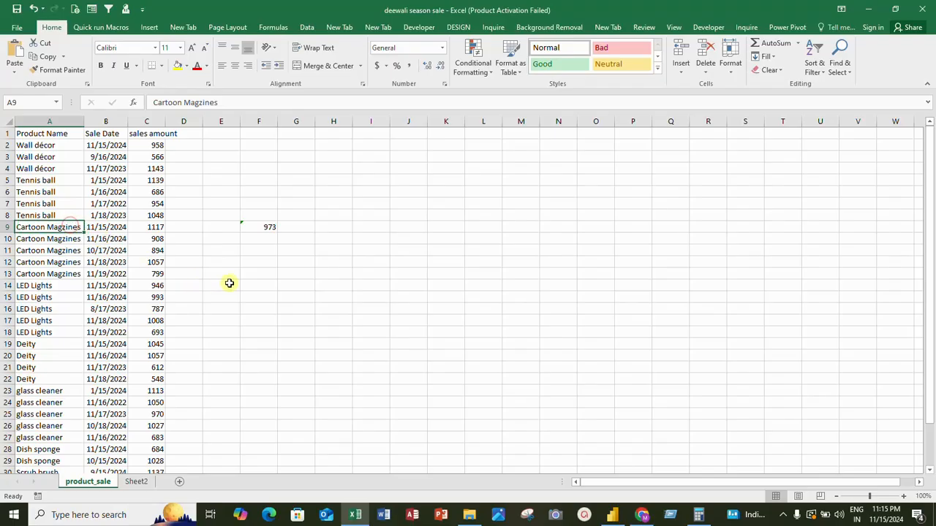
Step: Widen the Sale Date column so its dates fit and select the three 2024 Cartoon Magzines dates in B9:B11
scroll(315, 296, "up", 3, "ctrl")
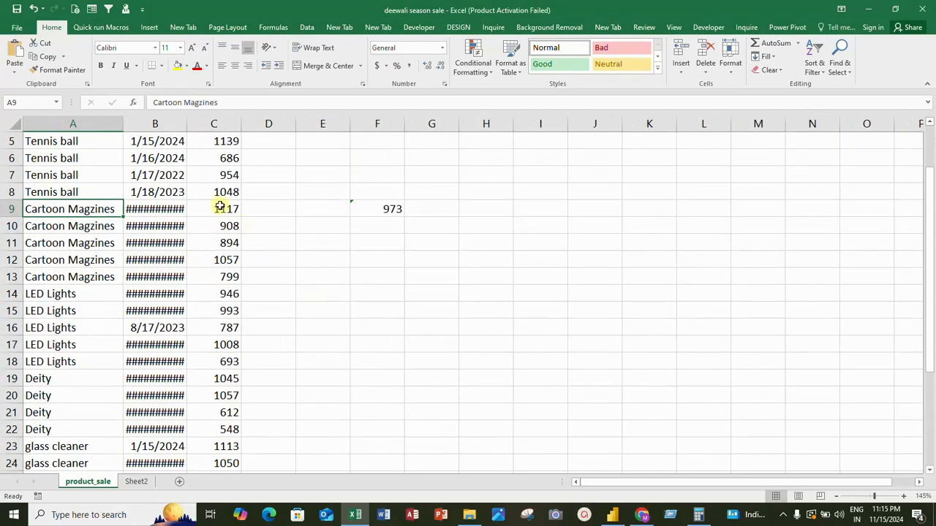
left_click_drag(189, 125, 206, 126)
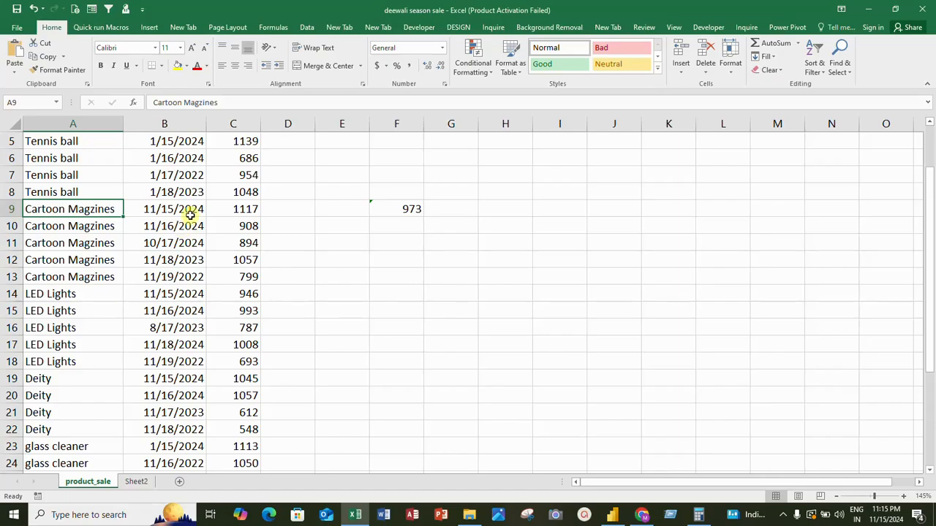
left_click_drag(193, 212, 195, 238)
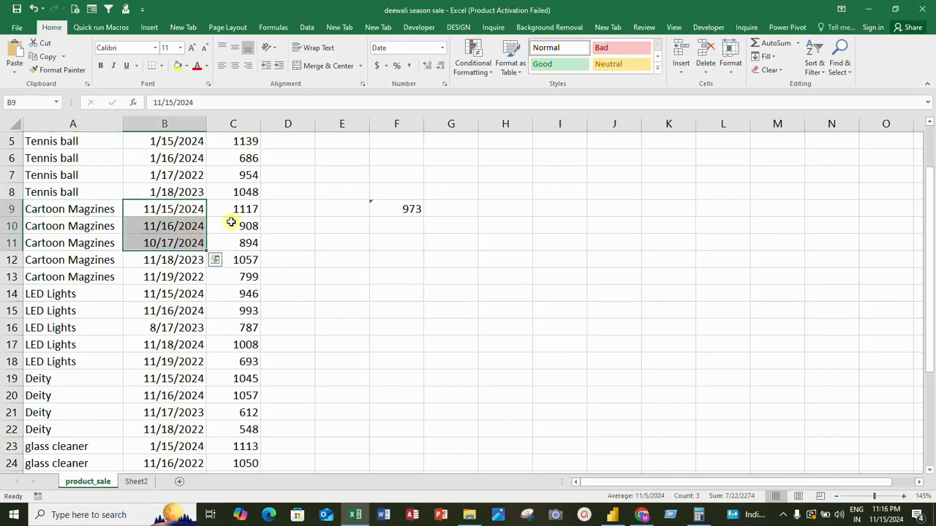
Step: Select the 2024 Cartoon Magzines amounts in C9:C11, compare their average with the Power BI table, and return to Excel
left_click_drag(251, 210, 258, 242)
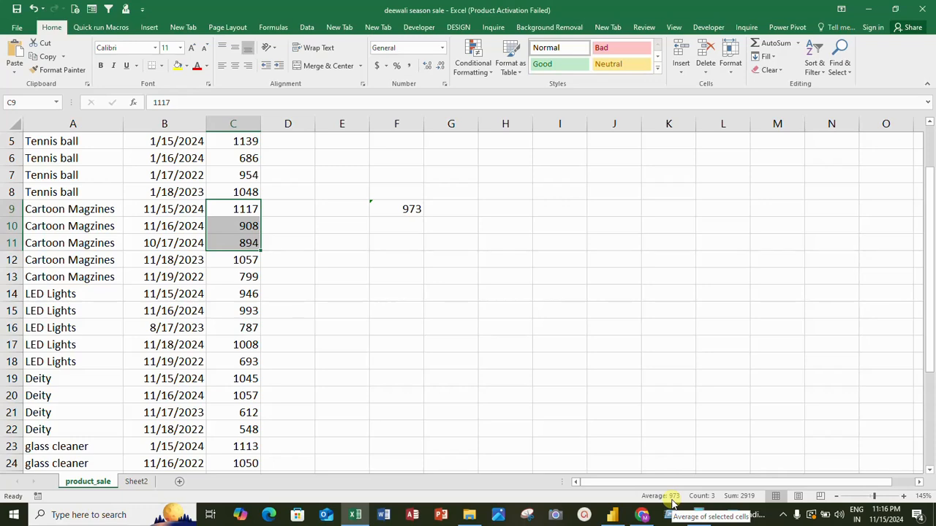
key("alt+Tab")
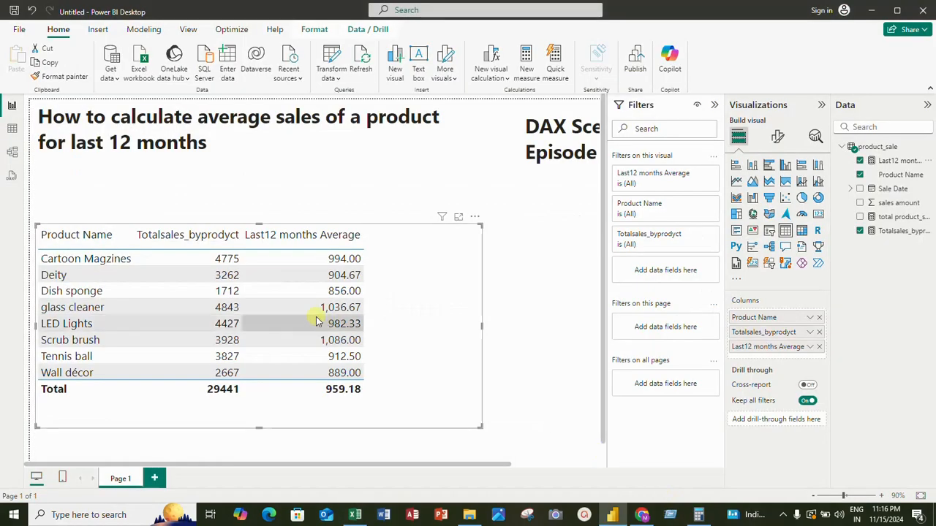
key("alt+Tab")
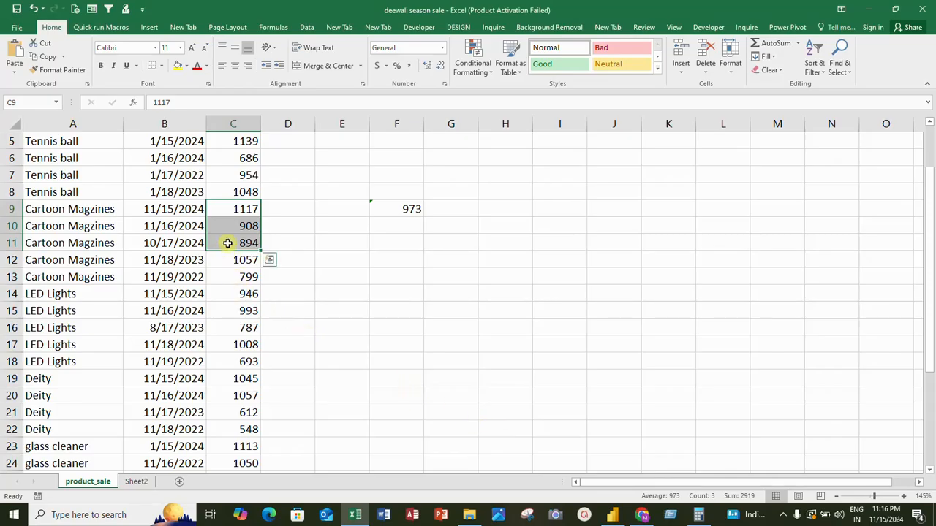
Step: Go through the Cartoon Magzines sale dates in B9:B13, checking the three 2024 dates singly and the two older dates together
left_click(190, 209)
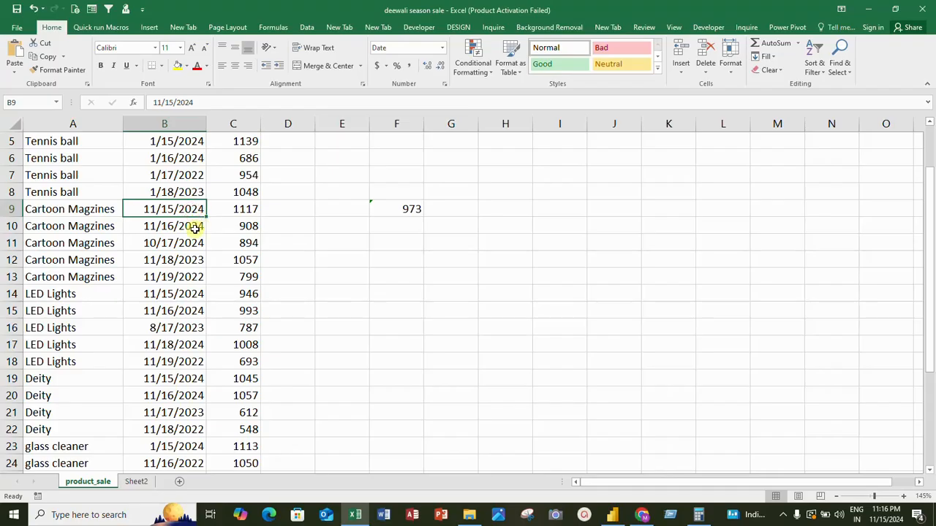
left_click(193, 227)
left_click(191, 244)
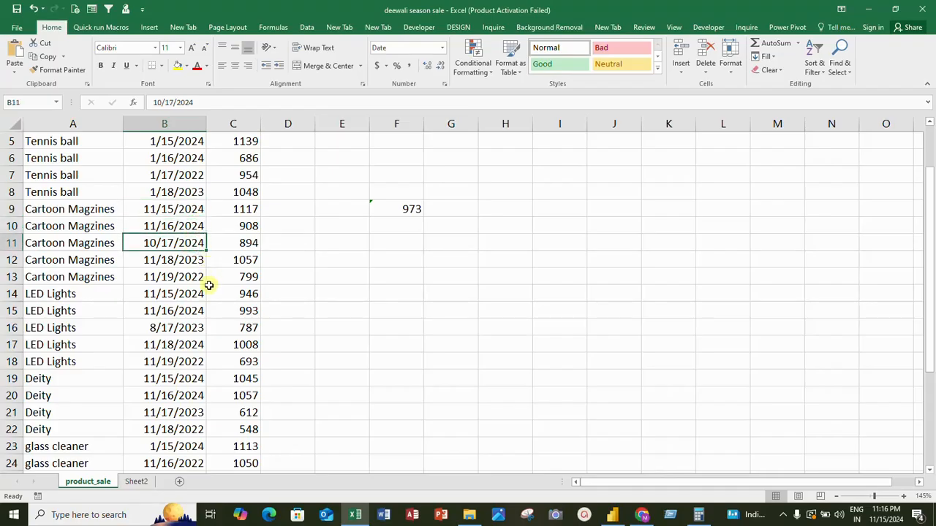
left_click_drag(198, 259, 197, 271)
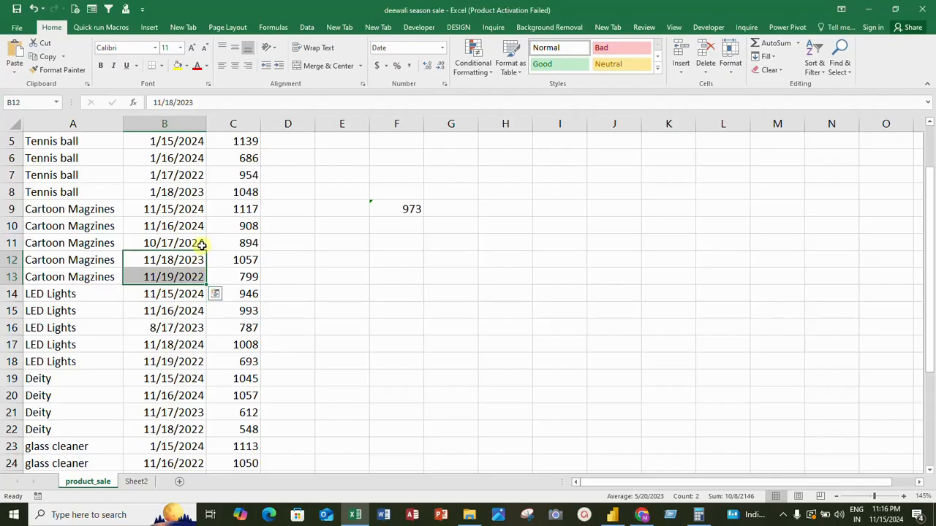
Step: Reselect the Cartoon Magzines amounts in C9:C11, recheck their average against the Power BI table, and switch back to Excel
left_click_drag(246, 210, 251, 247)
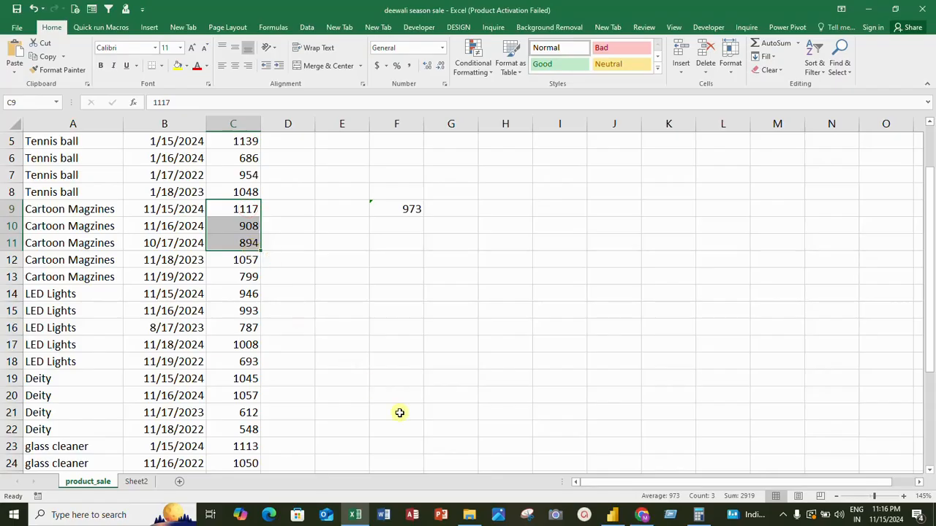
left_click(613, 515)
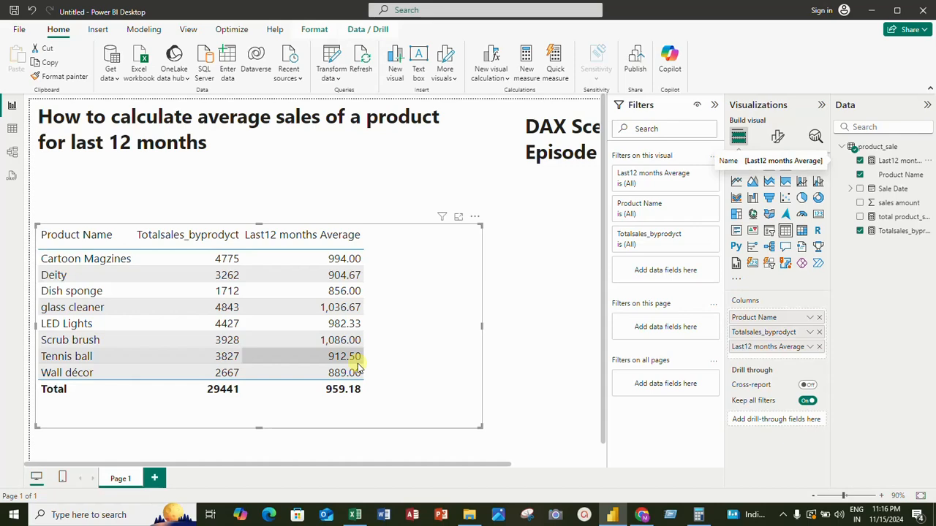
key("alt+Tab")
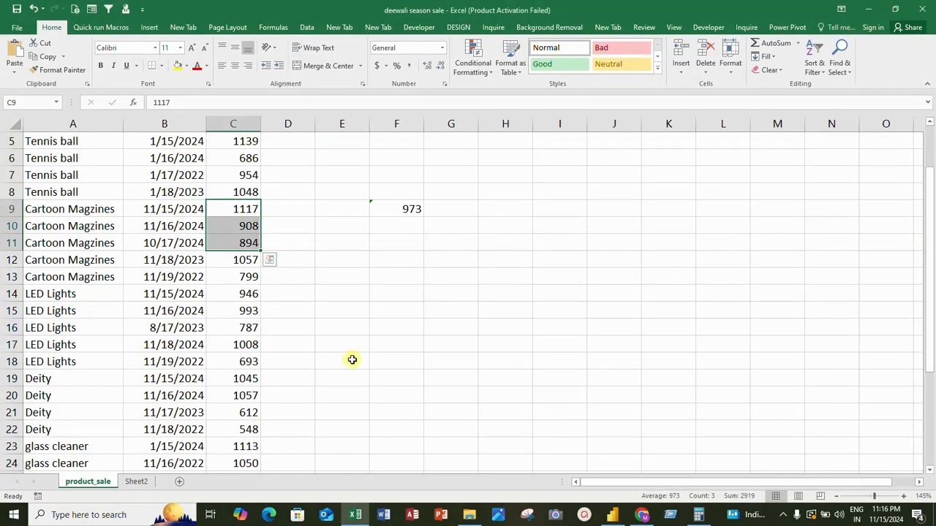
Step: Select the 2024 Deity dates in B19:B20, and check the average of their amounts in C19:C20 against Power BI
scroll(86, 422, "down", 2)
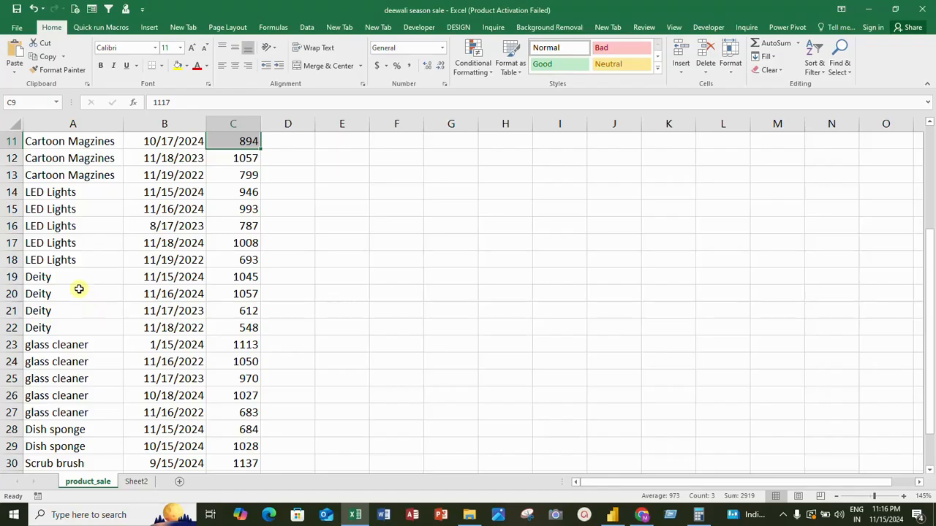
left_click_drag(162, 278, 168, 294)
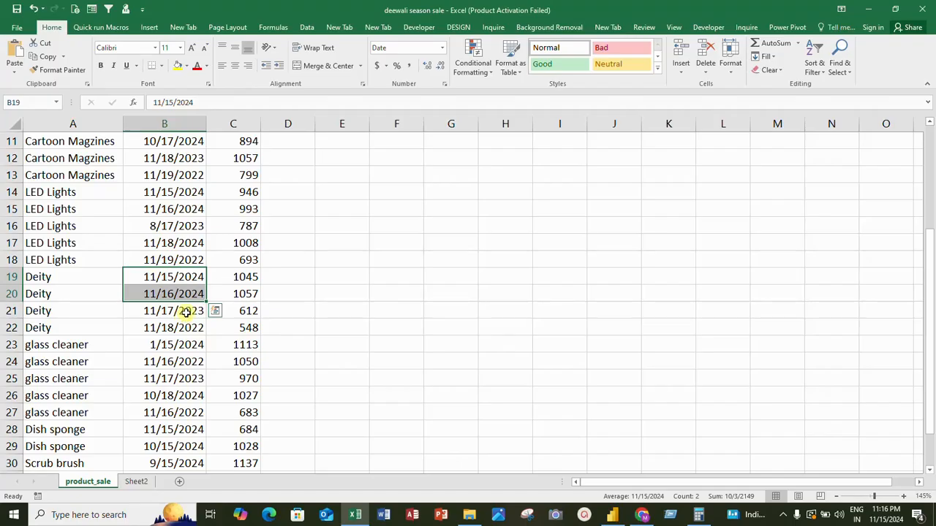
left_click_drag(245, 279, 245, 295)
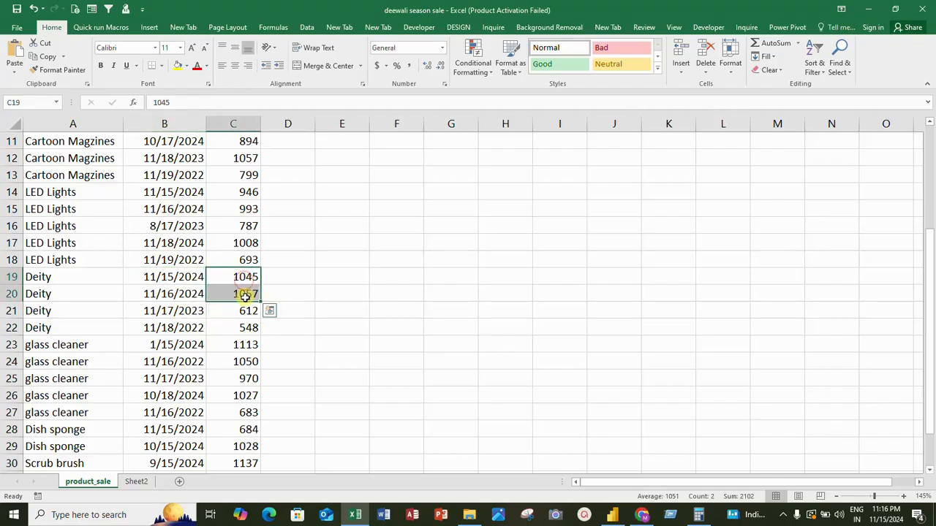
key("alt+Tab")
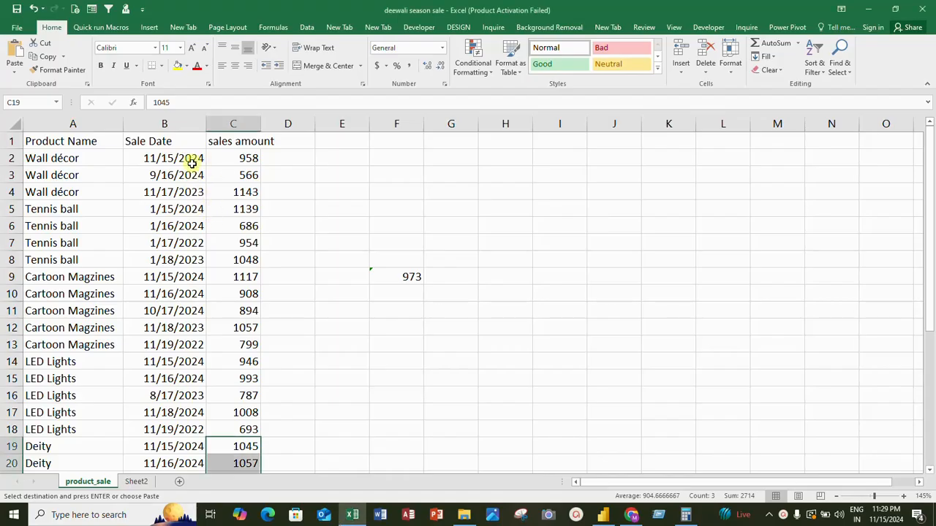
Step: Select the 2024 Wall décor dates in B2:B3 and amounts in C2:C3, and compare their average with the Power BI table
left_click(191, 162)
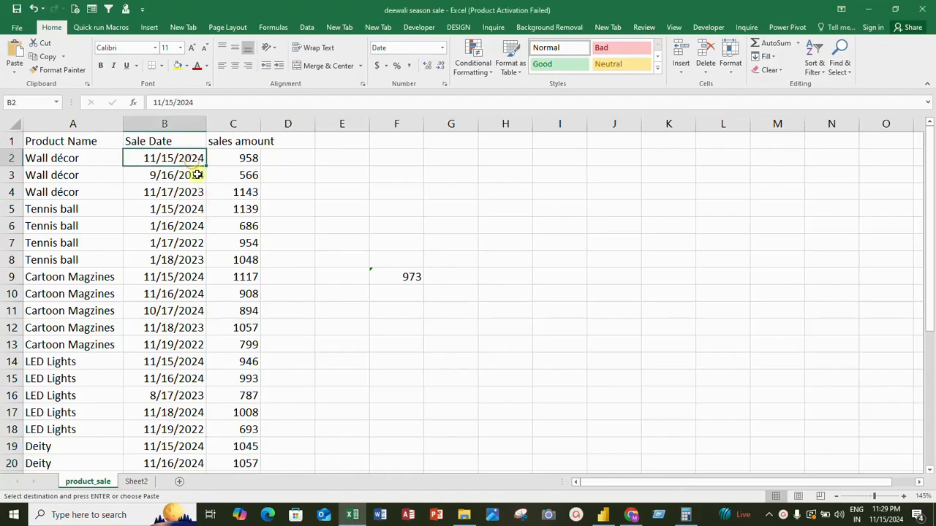
left_click(198, 175, "shift")
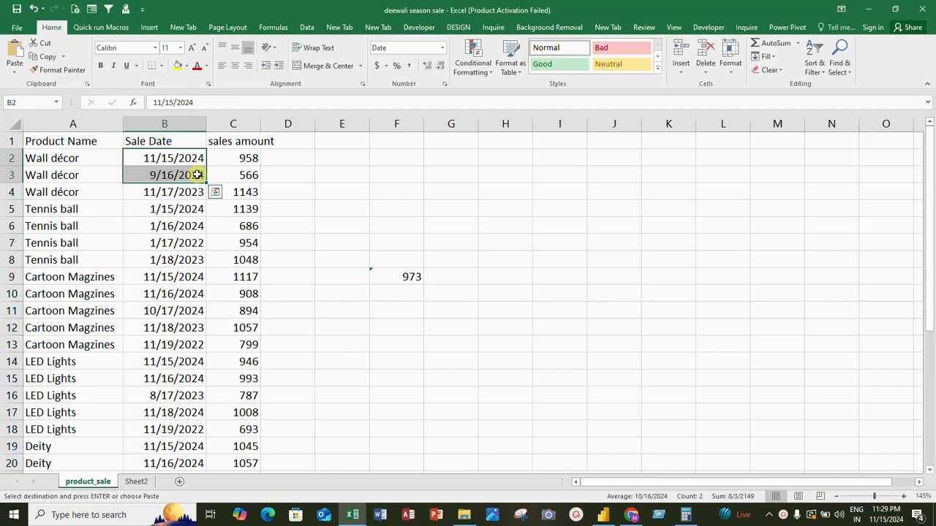
left_click(253, 162)
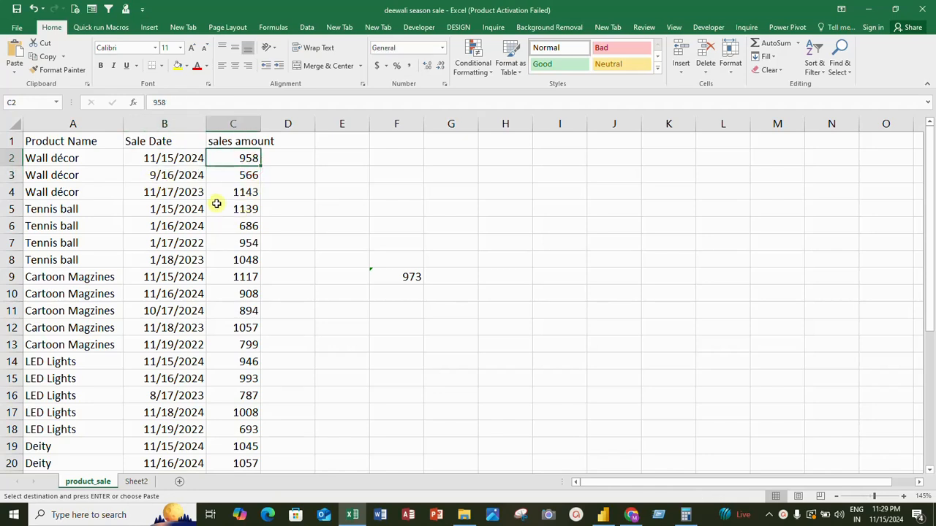
key("shift+Down")
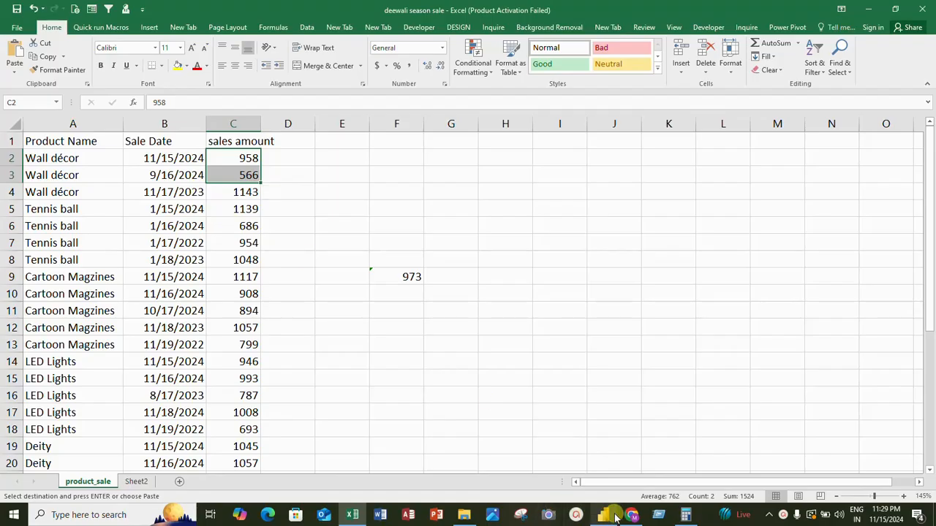
mouse_move(603, 515)
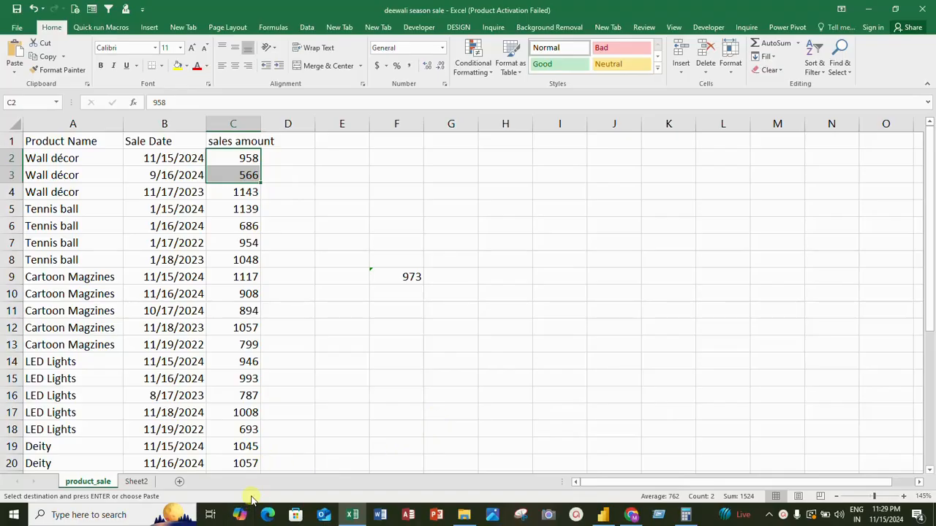
key("alt+Tab")
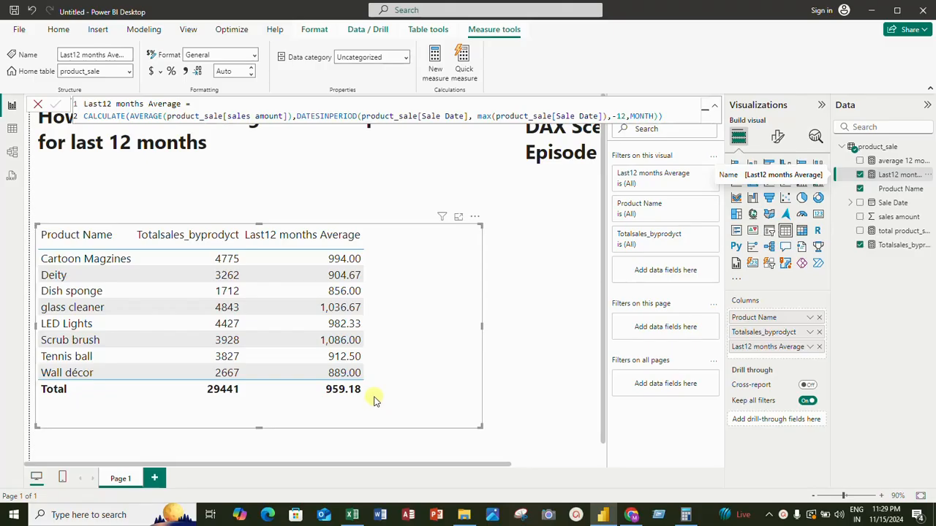
Step: Return to the Excel workbook and select the 2024 Tennis ball amounts in C5:C6 to read their average
key("alt+Tab")
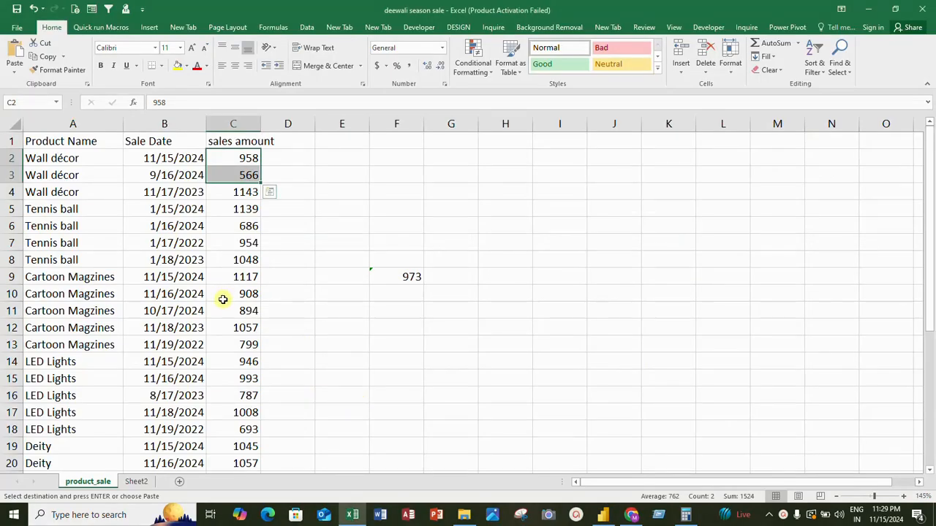
scroll(222, 299, "down", 1)
scroll(222, 304, "up", 1)
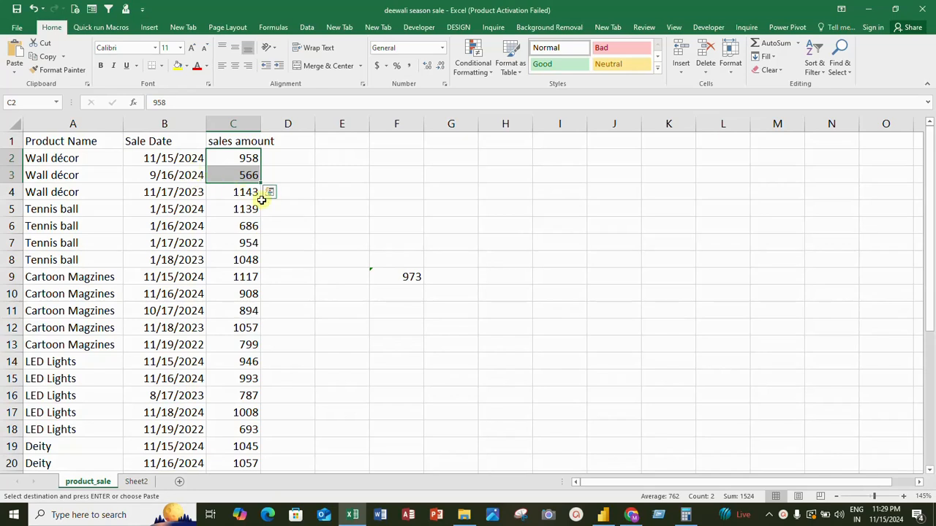
left_click(234, 261)
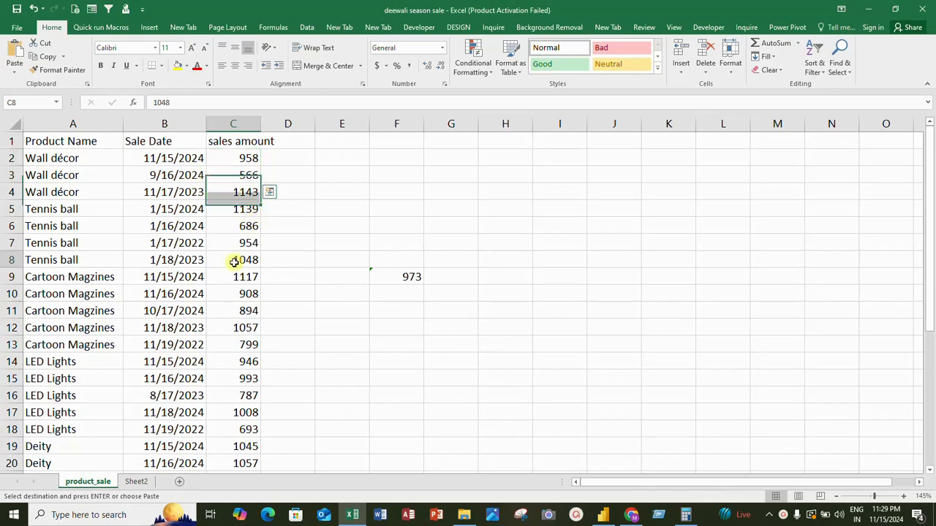
left_click(244, 208)
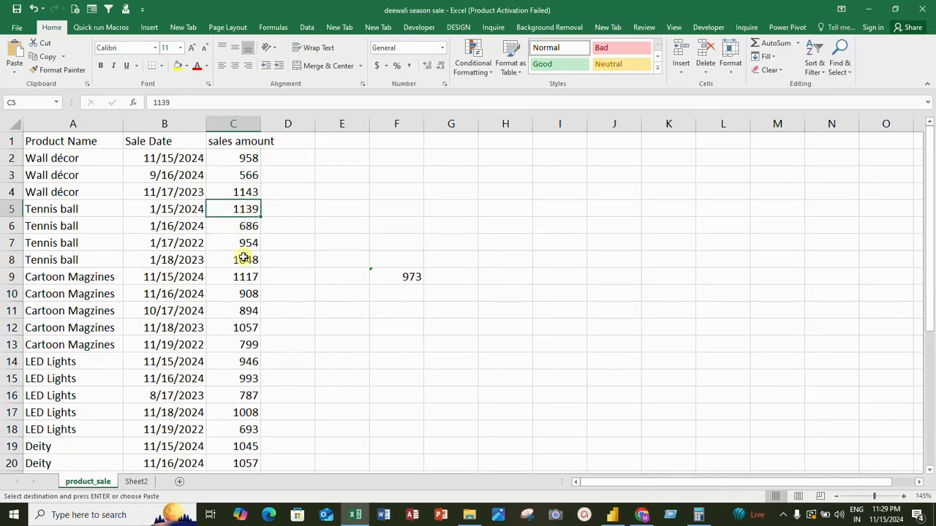
key("shift+Down")
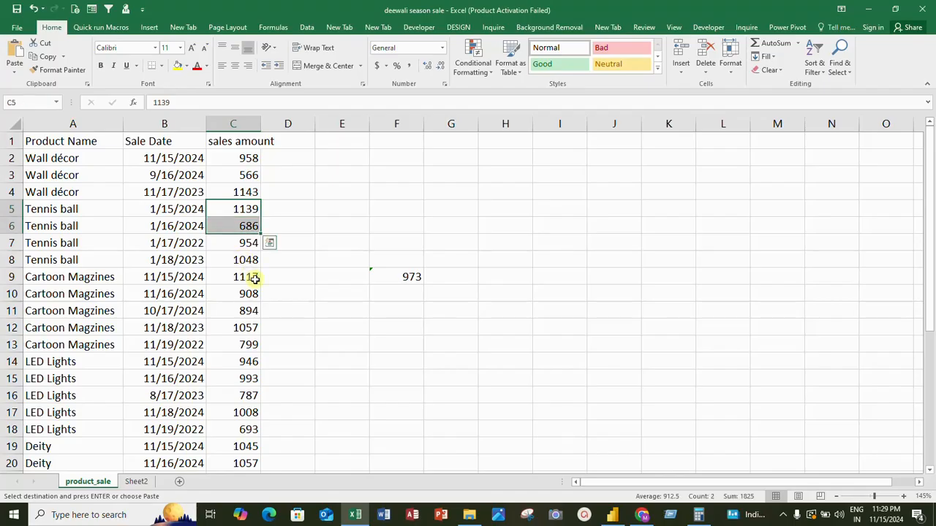
Step: Check the Tennis ball sale dates in B5:B8 one by one, ending on the first Tennis ball amount in C5
left_click(194, 247)
left_click(193, 260)
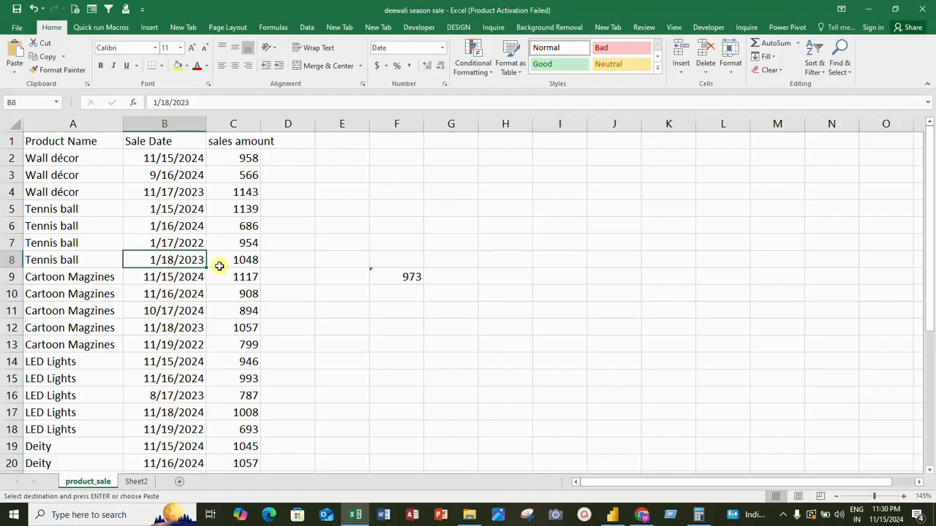
left_click(180, 212)
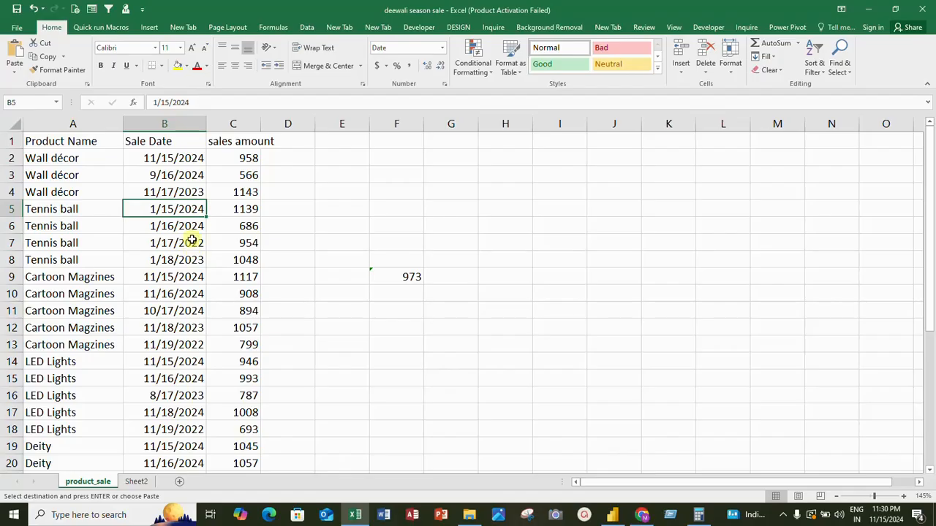
left_click(188, 228)
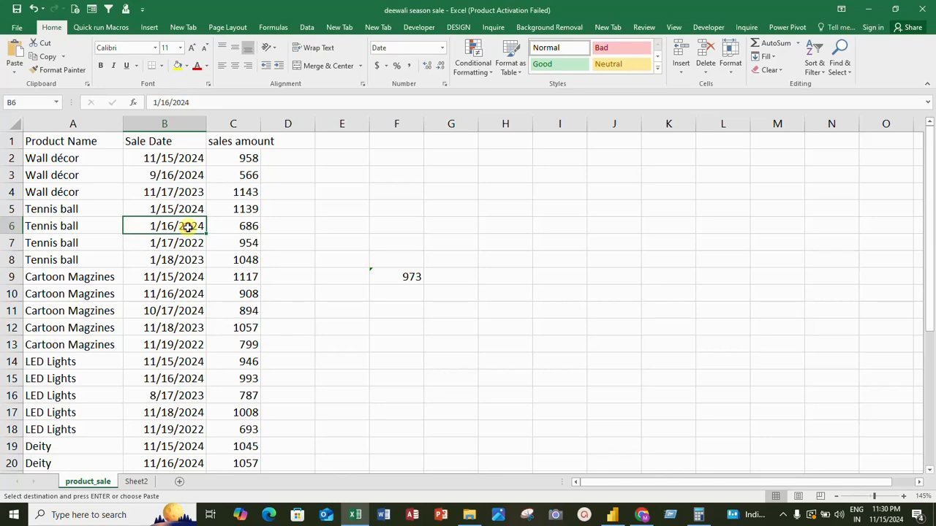
left_click(234, 211)
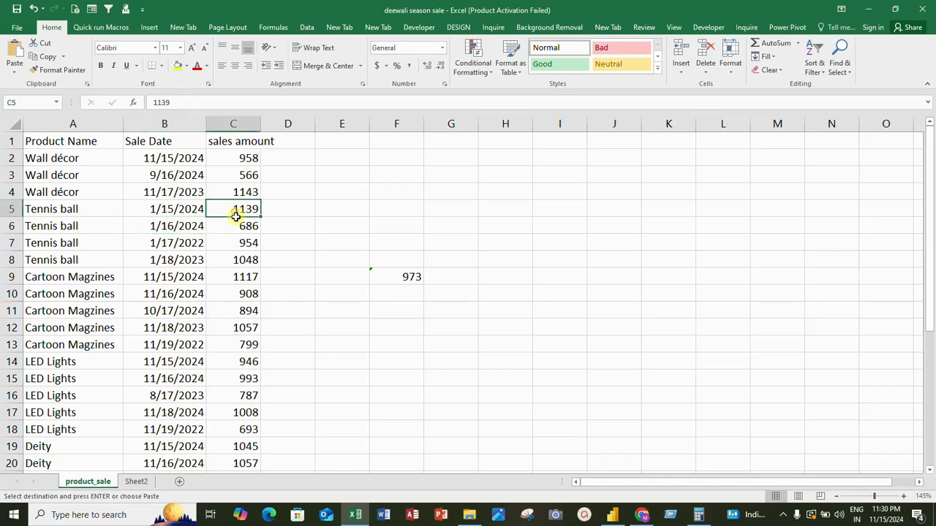
Step: Switch to the Power BI report, collapse the formula editor and deselect the product table visual
key("alt+Tab")
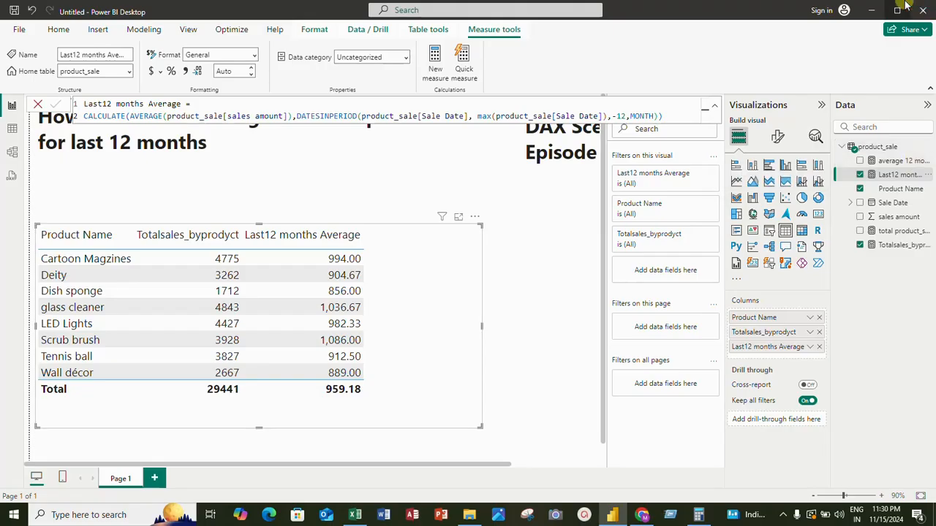
left_click(713, 109)
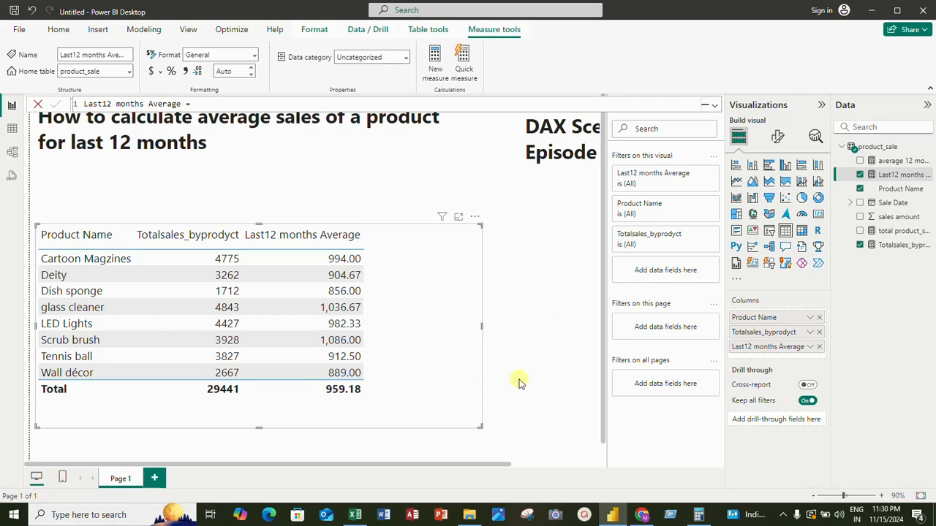
left_click(544, 305)
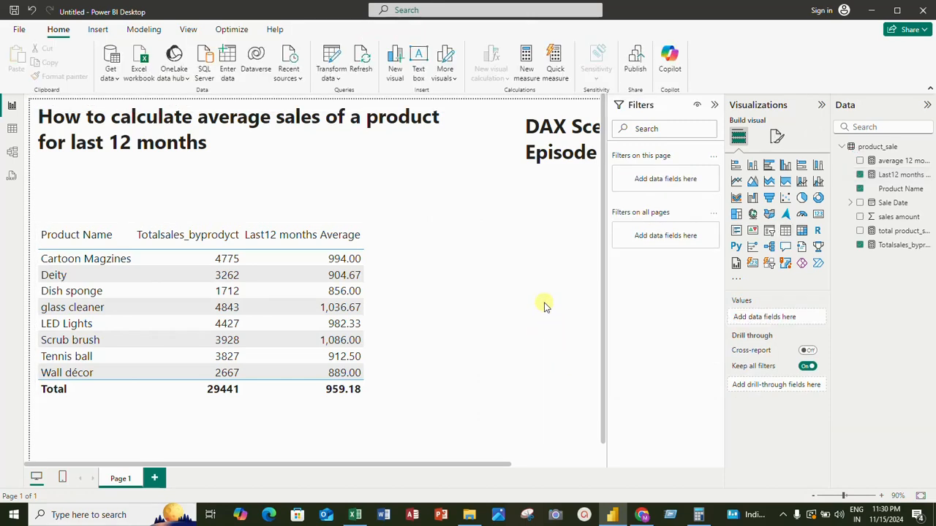